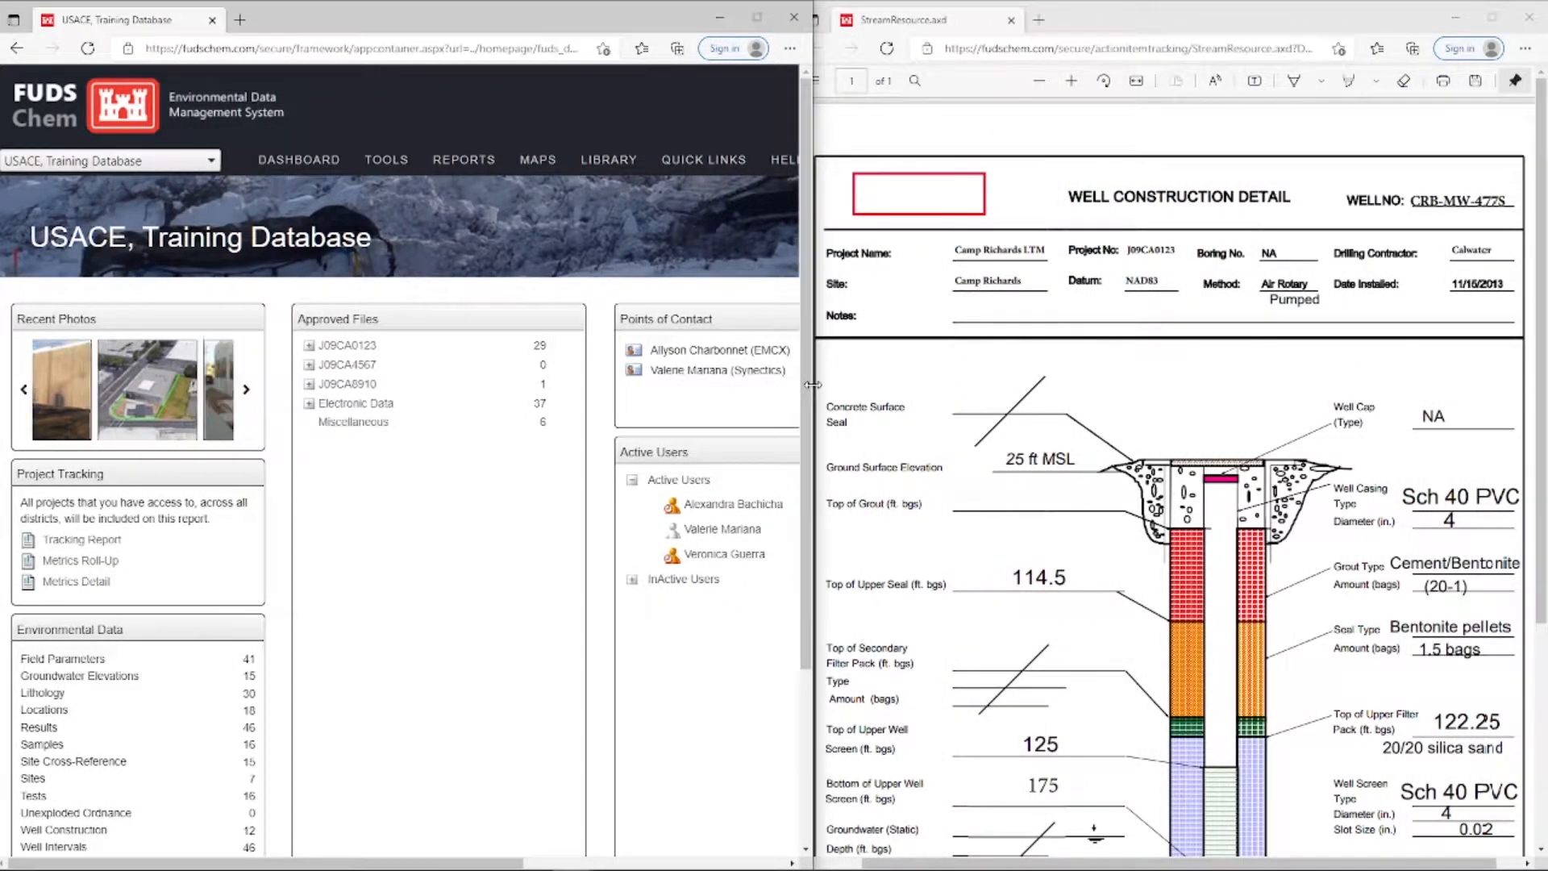
Create a new Well Completion Info (WCI) data submission file for the Camp Richards LTM project and FUDS Training 2017 event
drag(812, 385, 1385, 408)
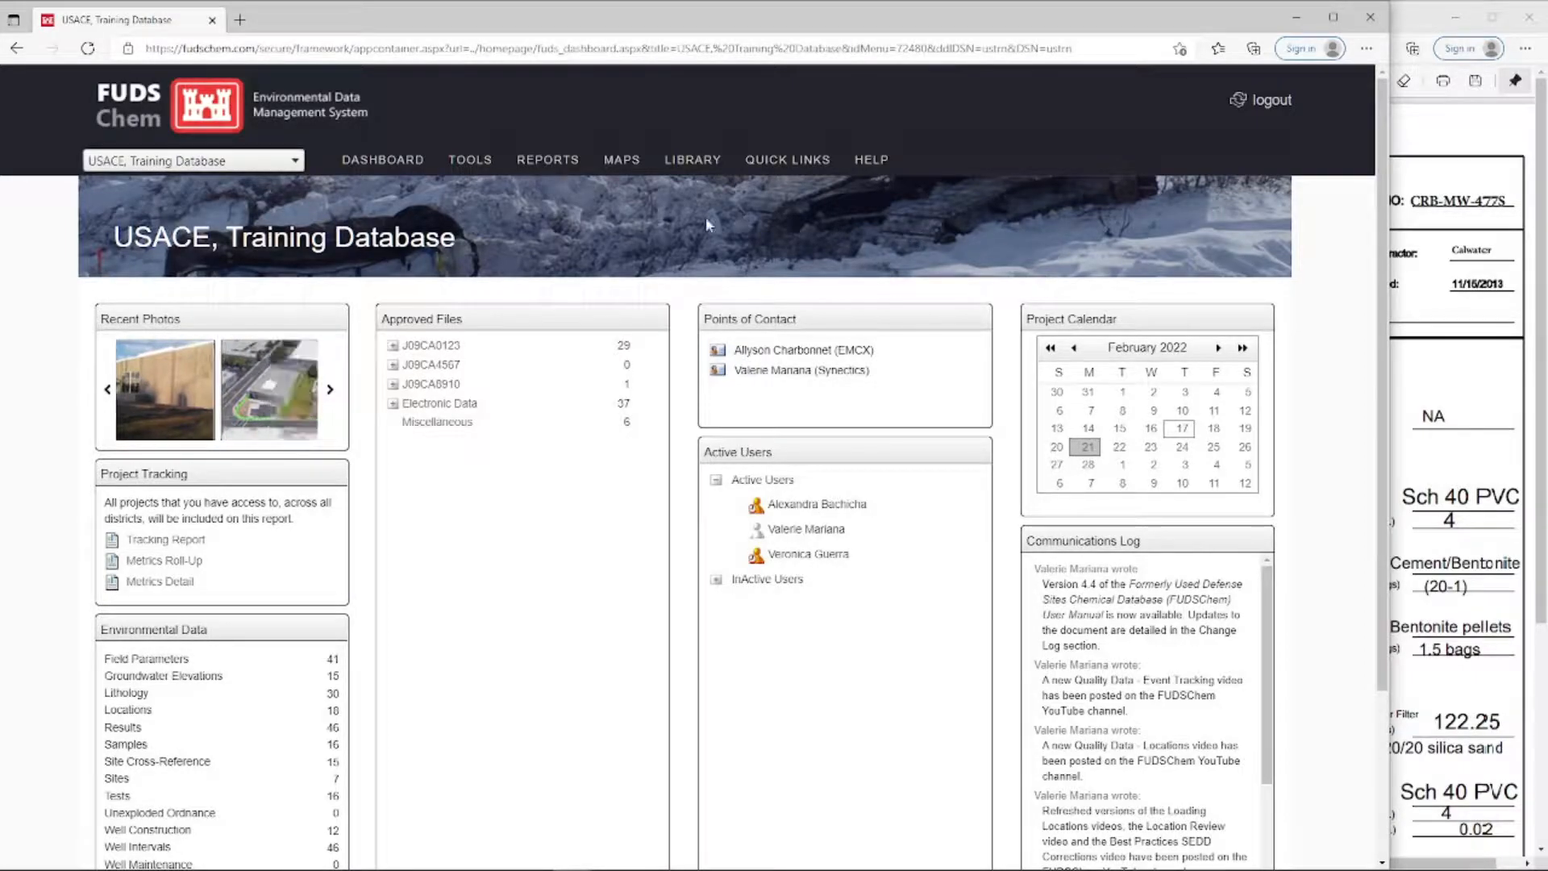
mouse_move(471, 165)
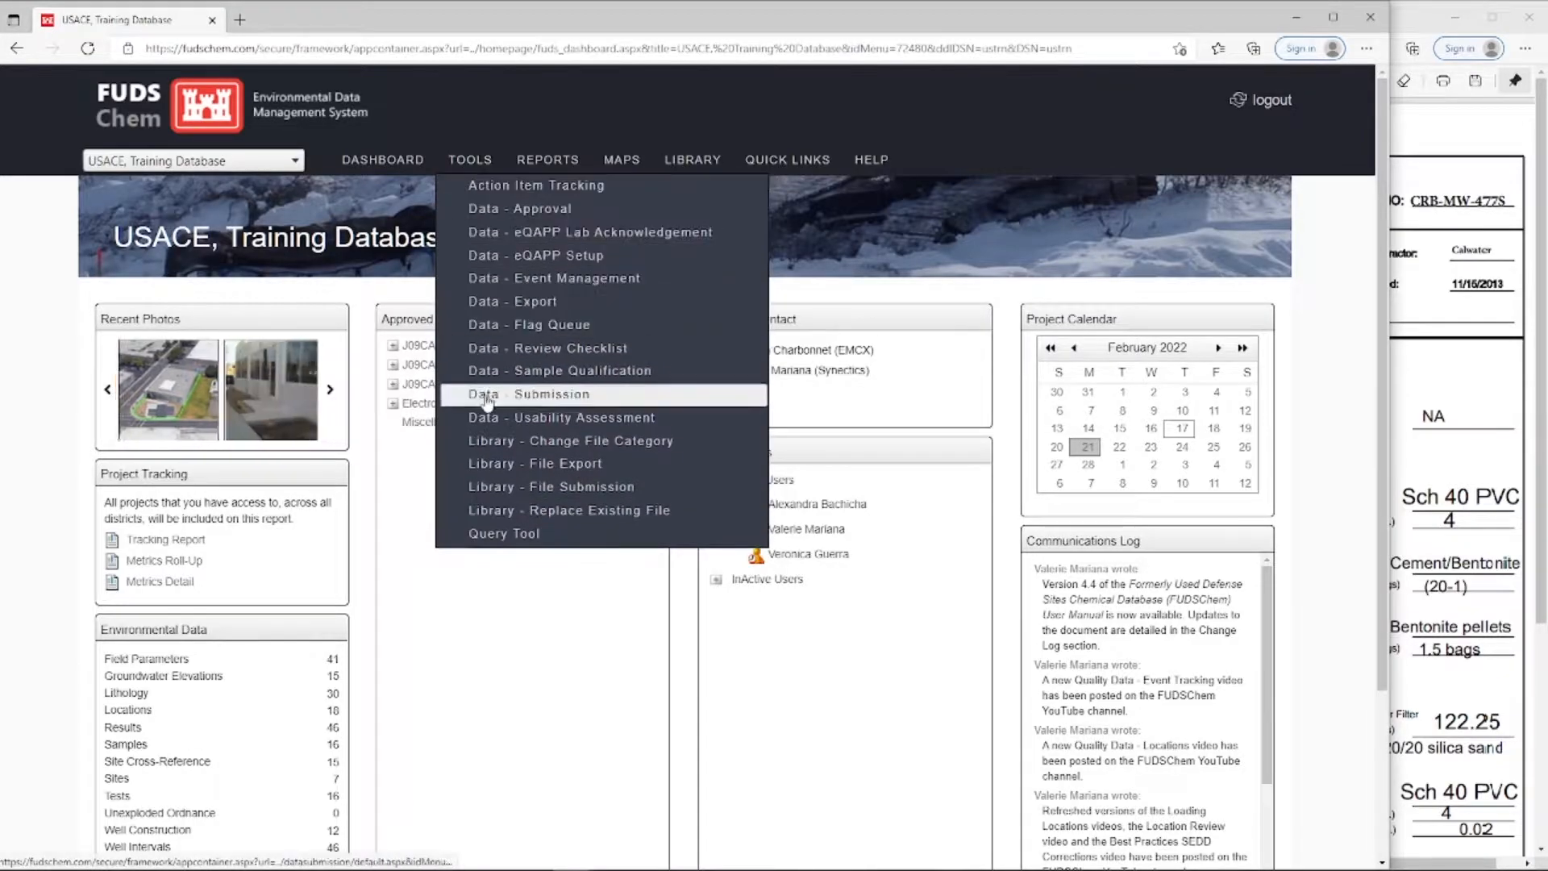
click(624, 396)
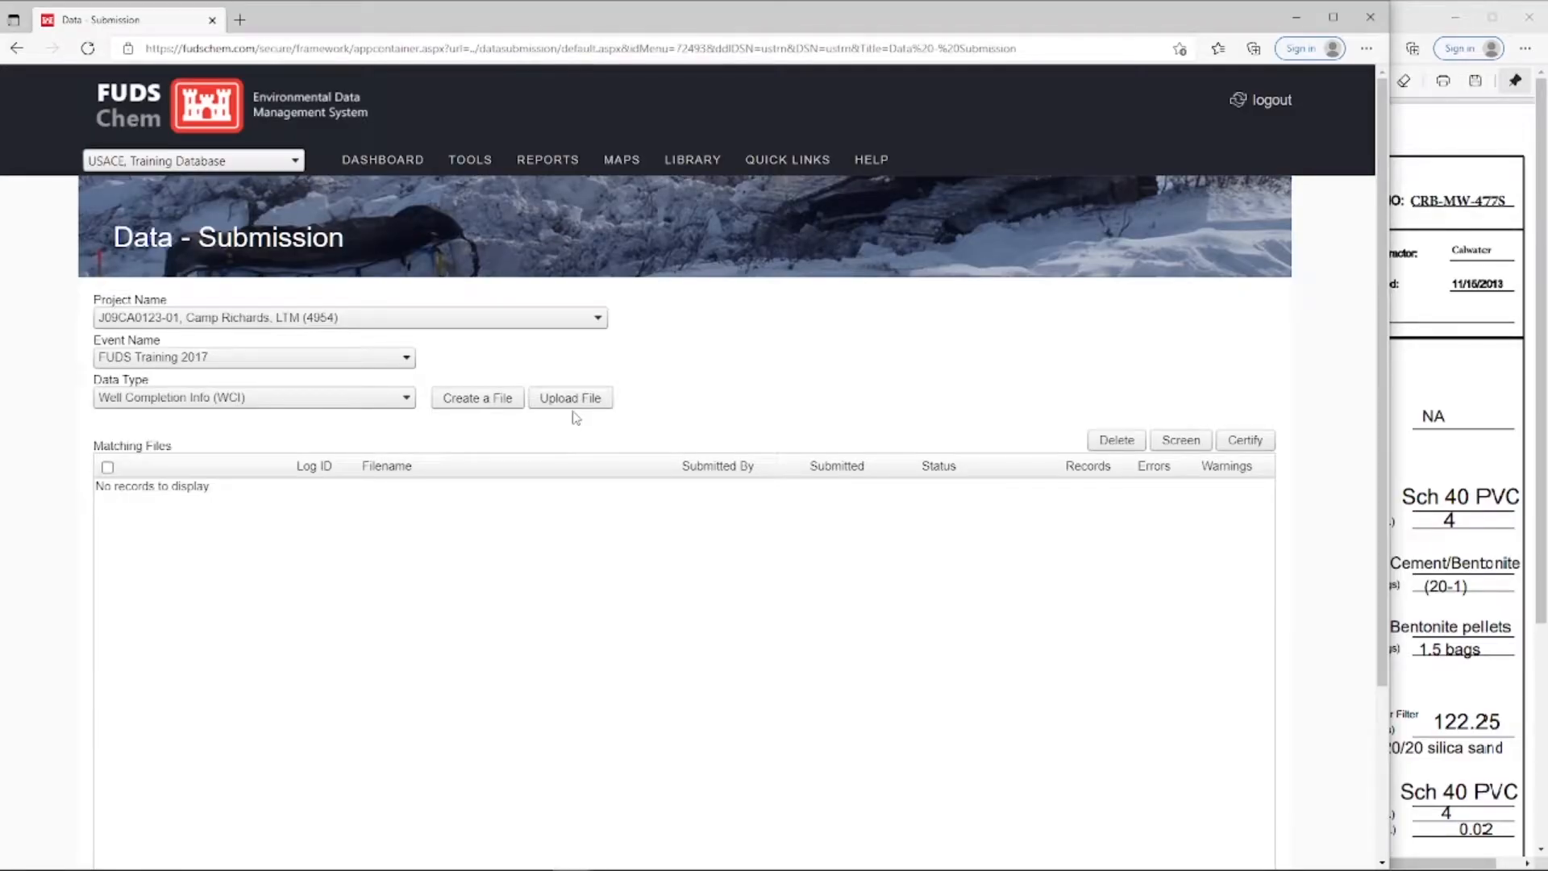
click(486, 403)
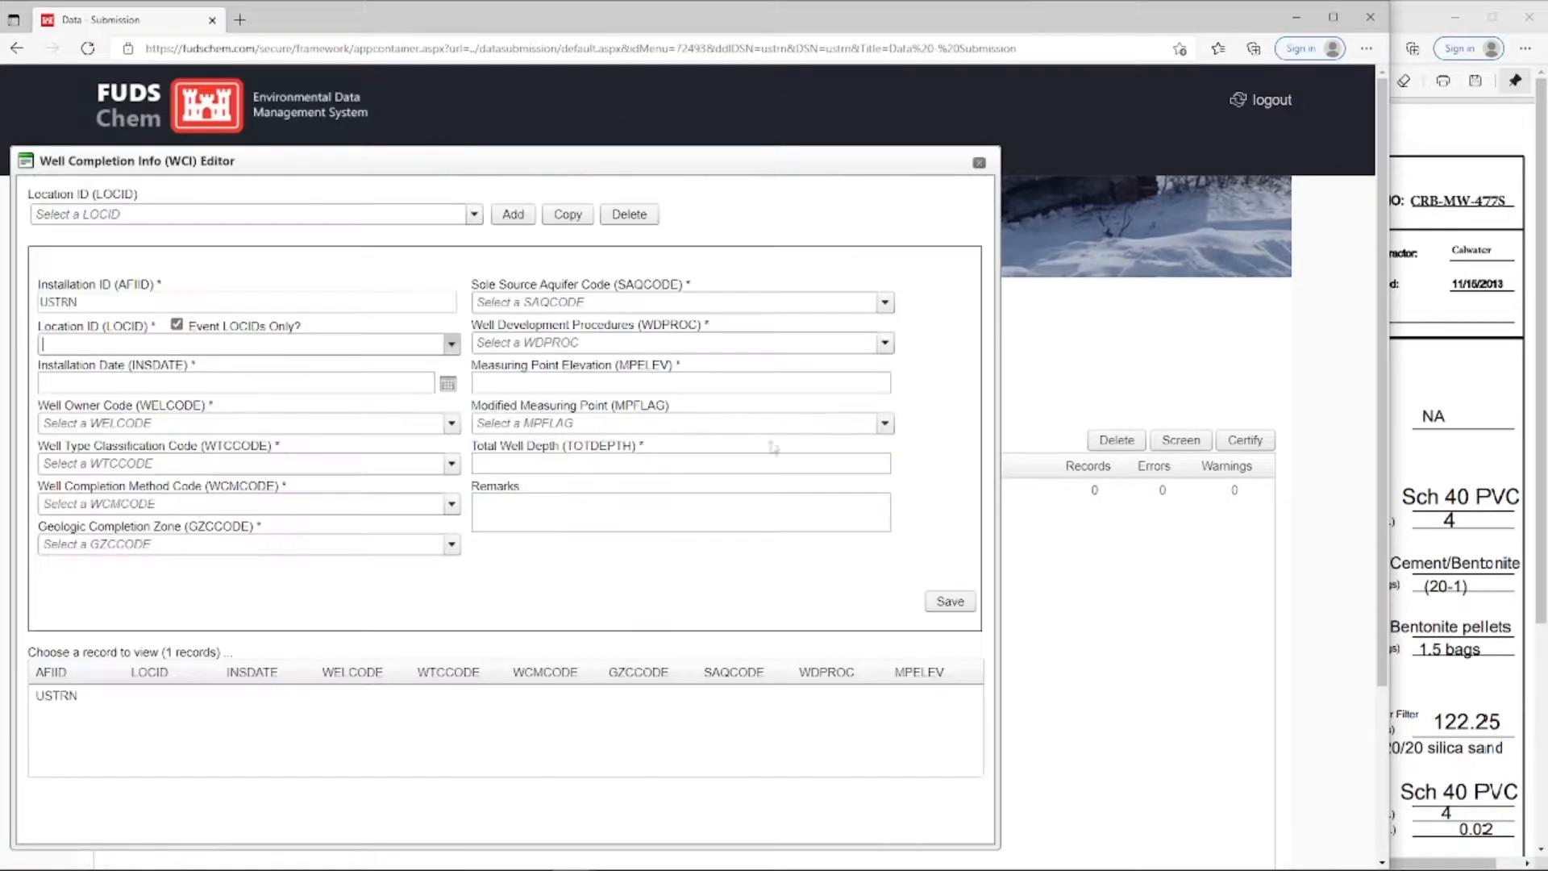
Turn off the event-only location filter and set the record's location ID to CRB-MW-477S
drag(1388, 509, 874, 510)
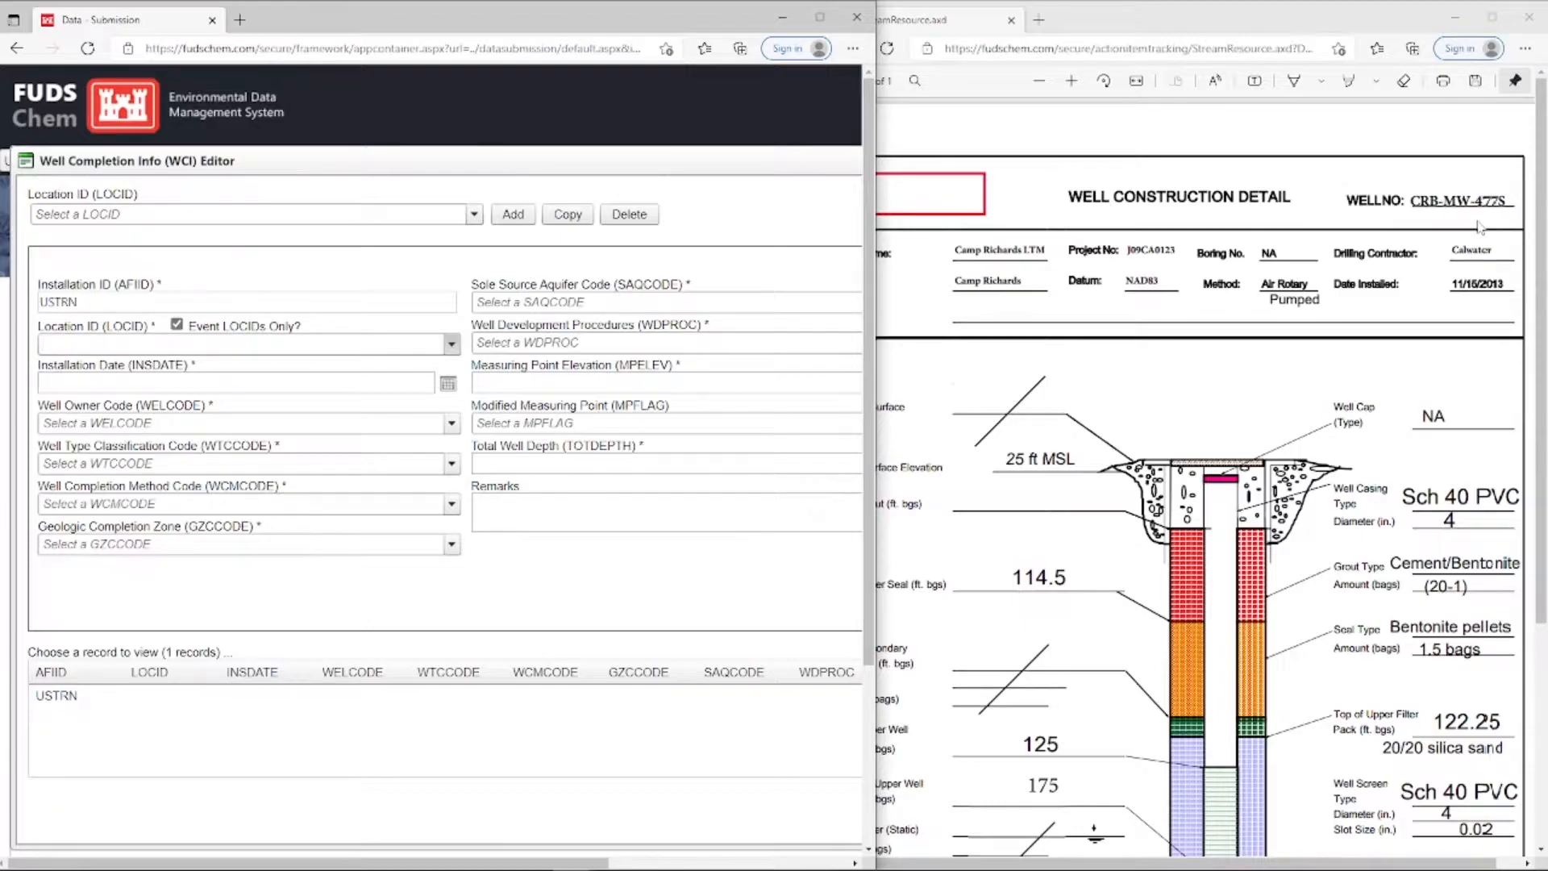
click(452, 350)
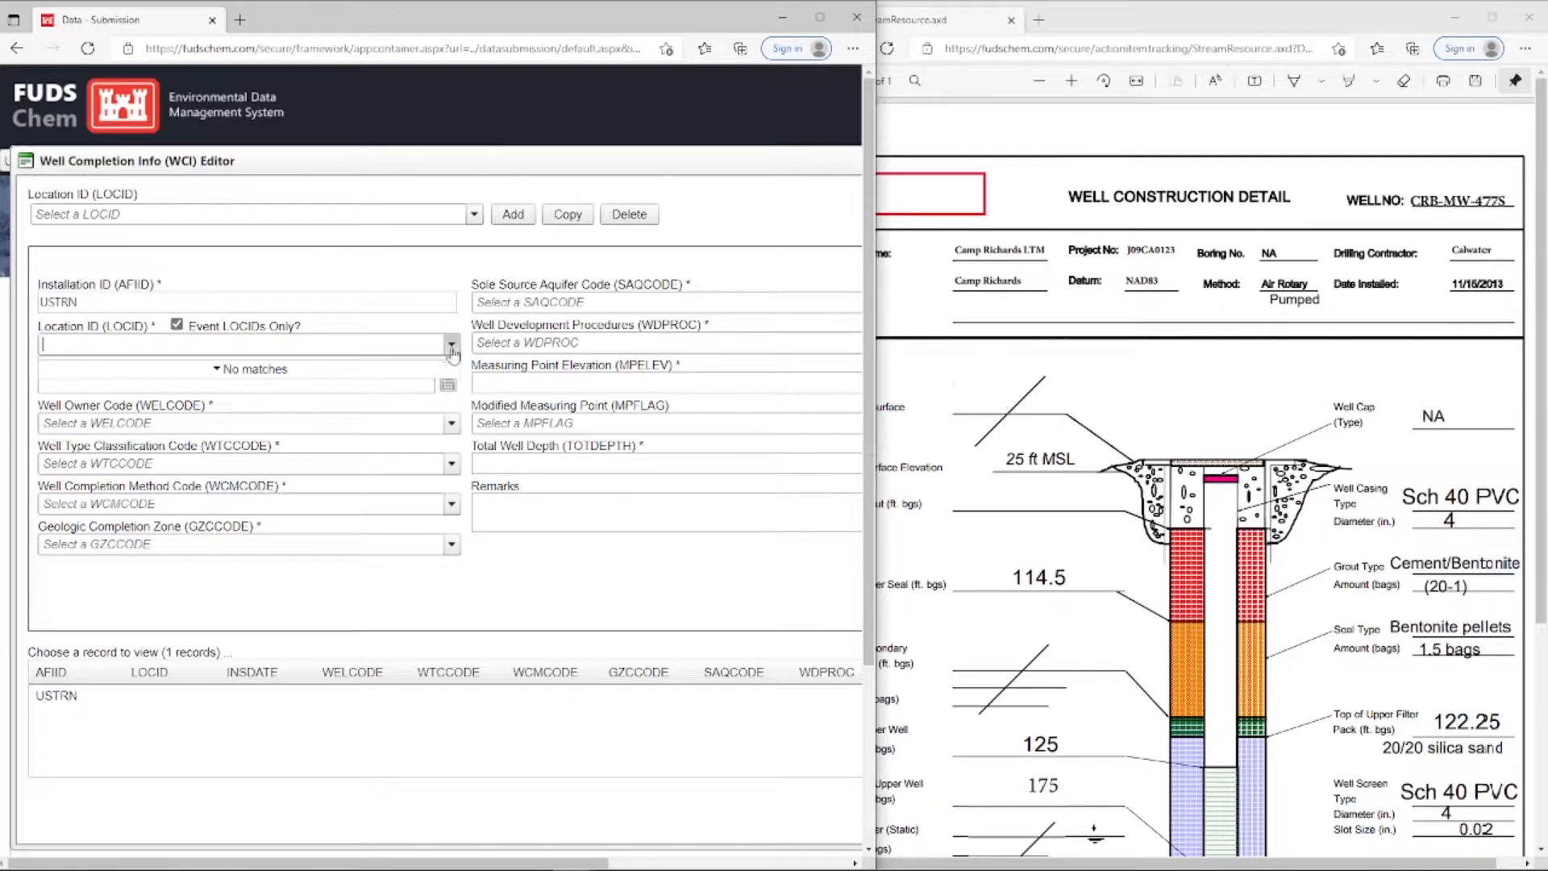
click(177, 325)
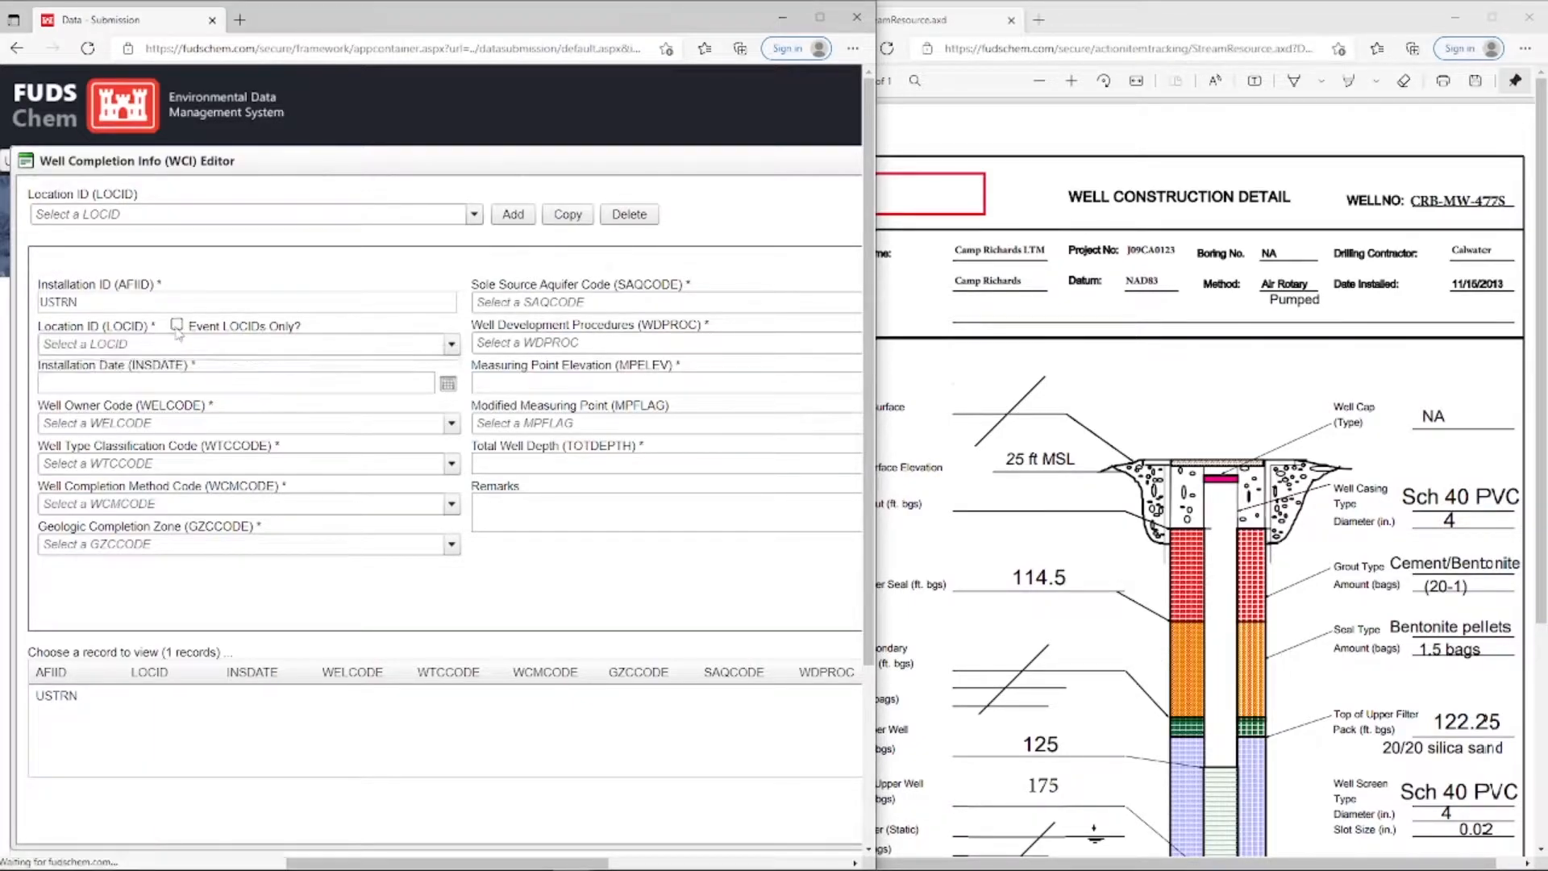
click(185, 342)
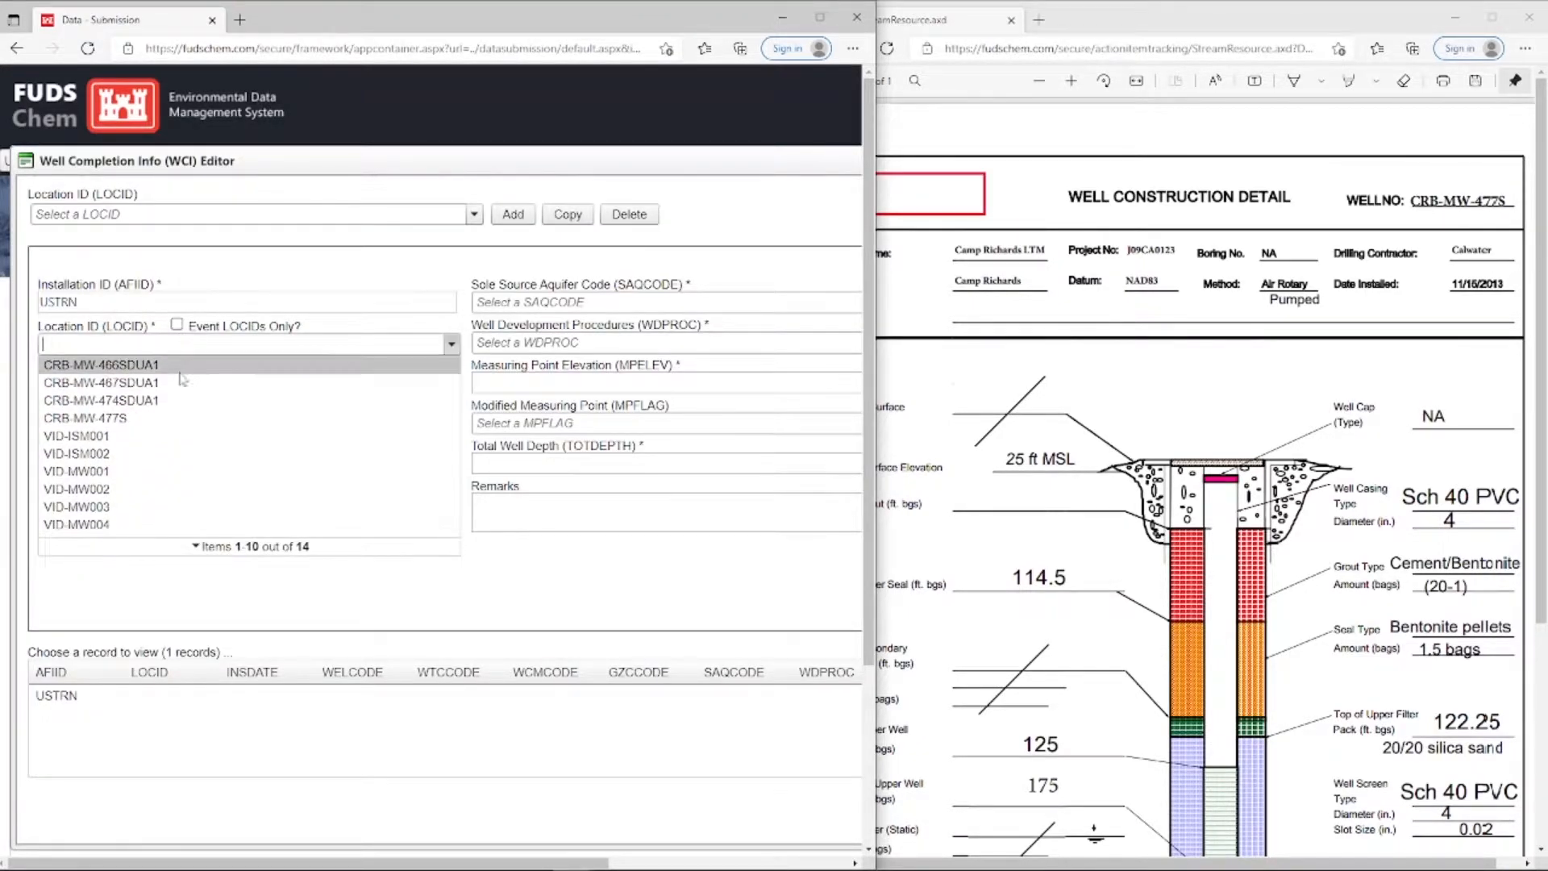
click(171, 420)
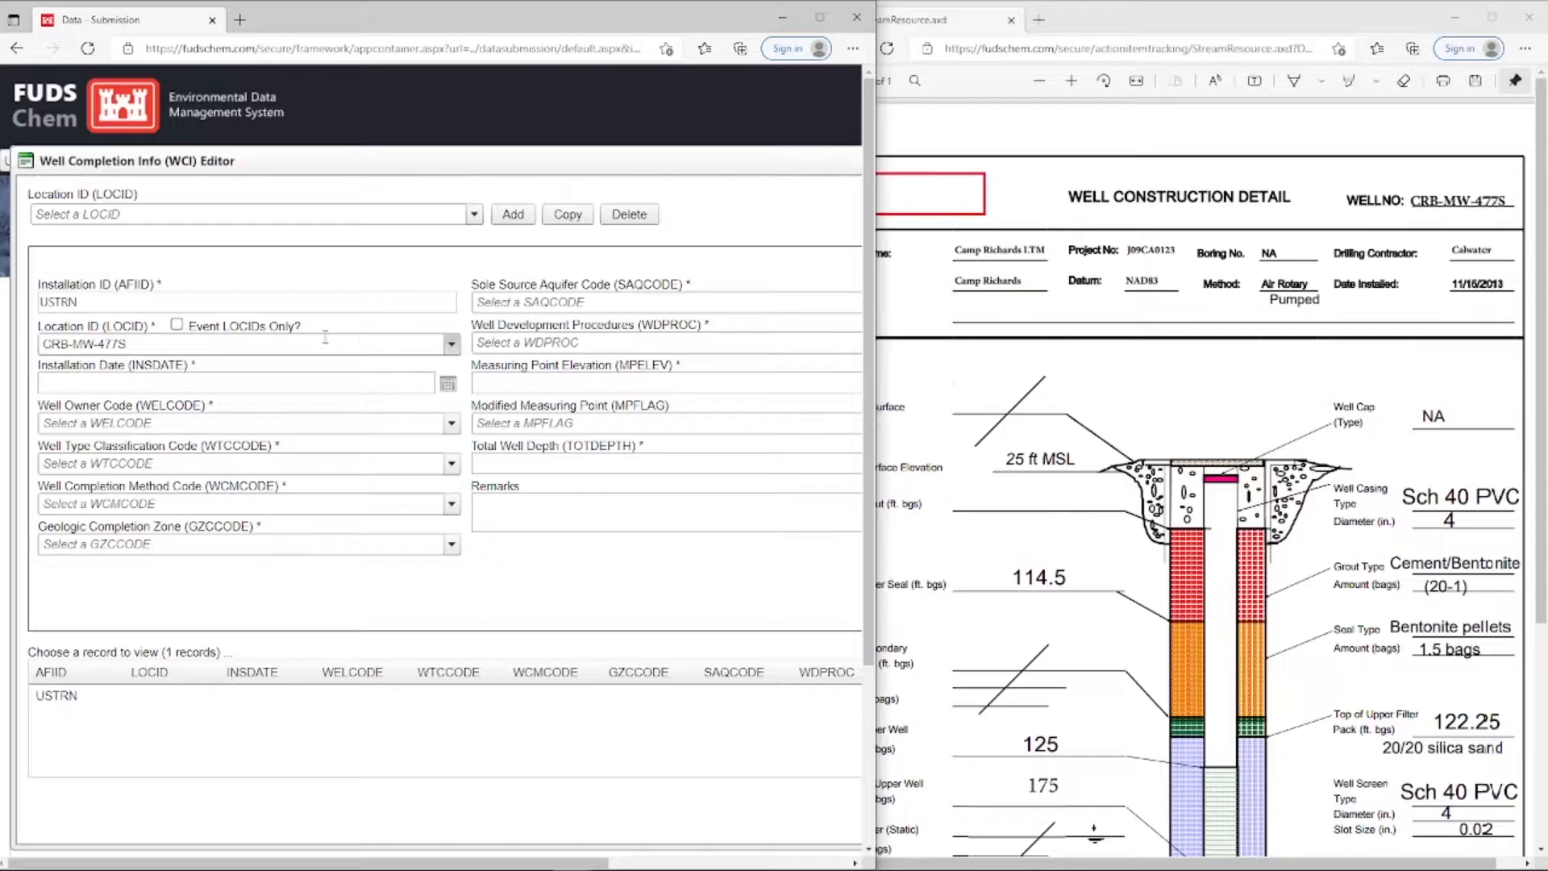
Enter 11/15/2013 as the well's installation date
click(214, 385)
text(11/15/201)
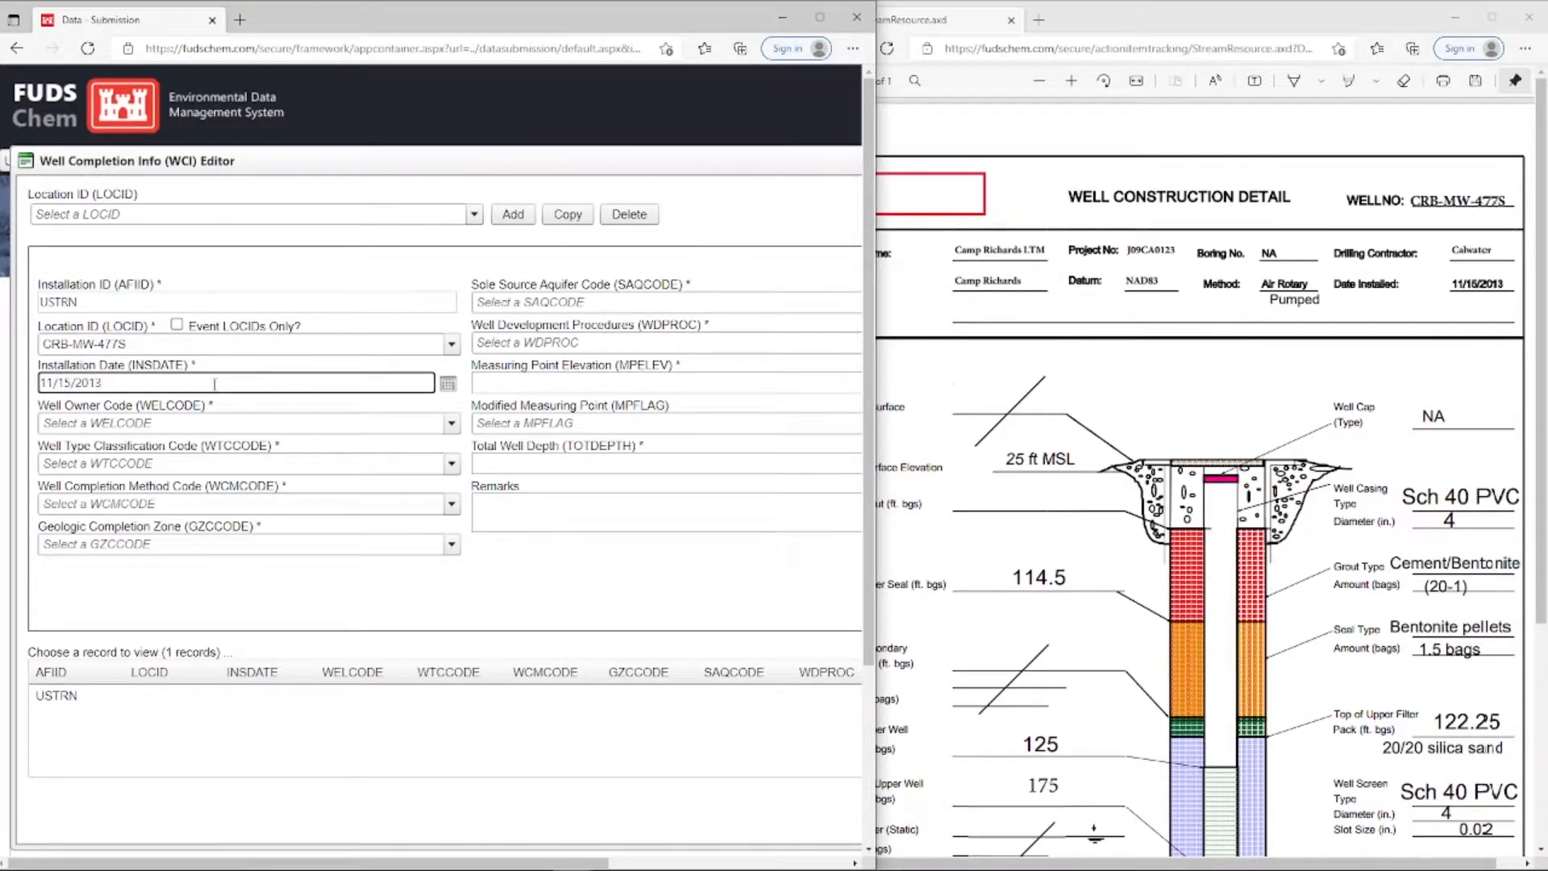
text(3)
Set the well owner code to USAC, U.S. Army Corps of Engineers
click(221, 424)
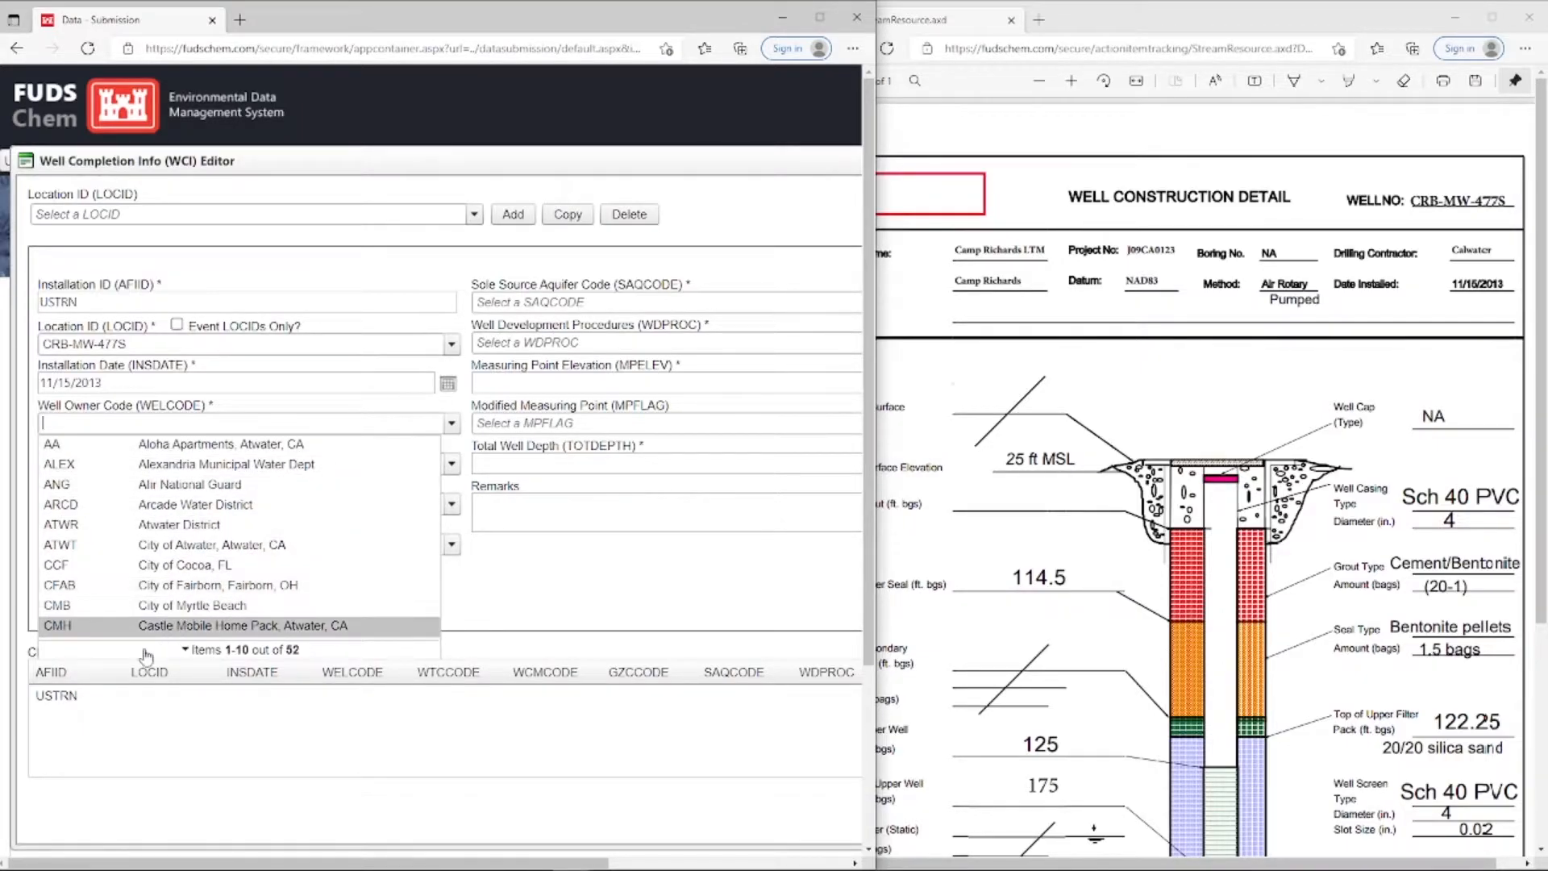
click(323, 652)
scroll(335, 605, down, 1)
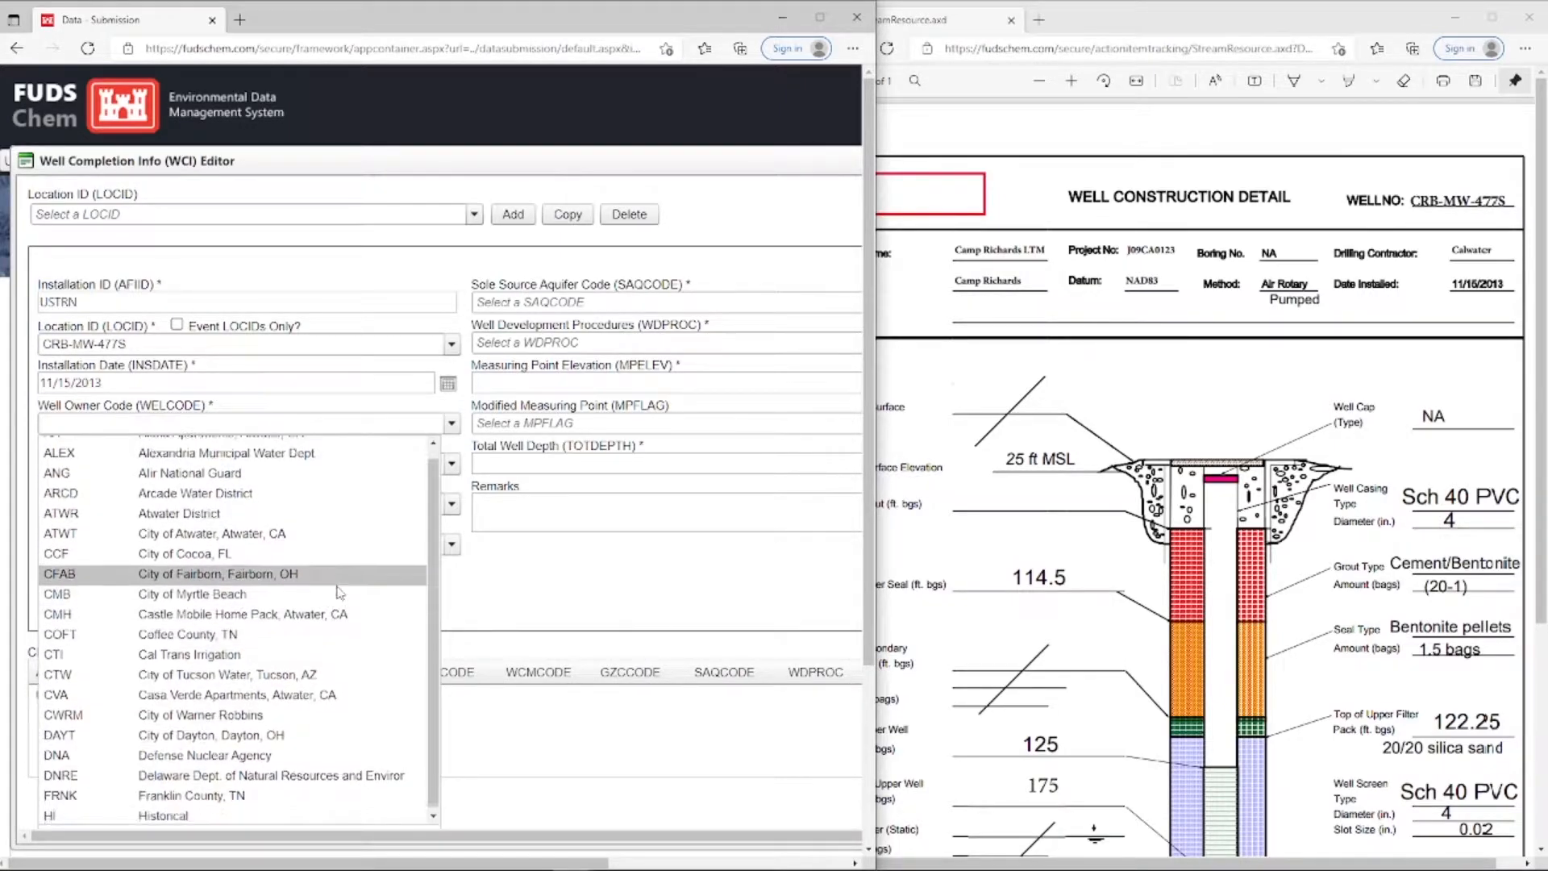
scroll(339, 593, down, 1)
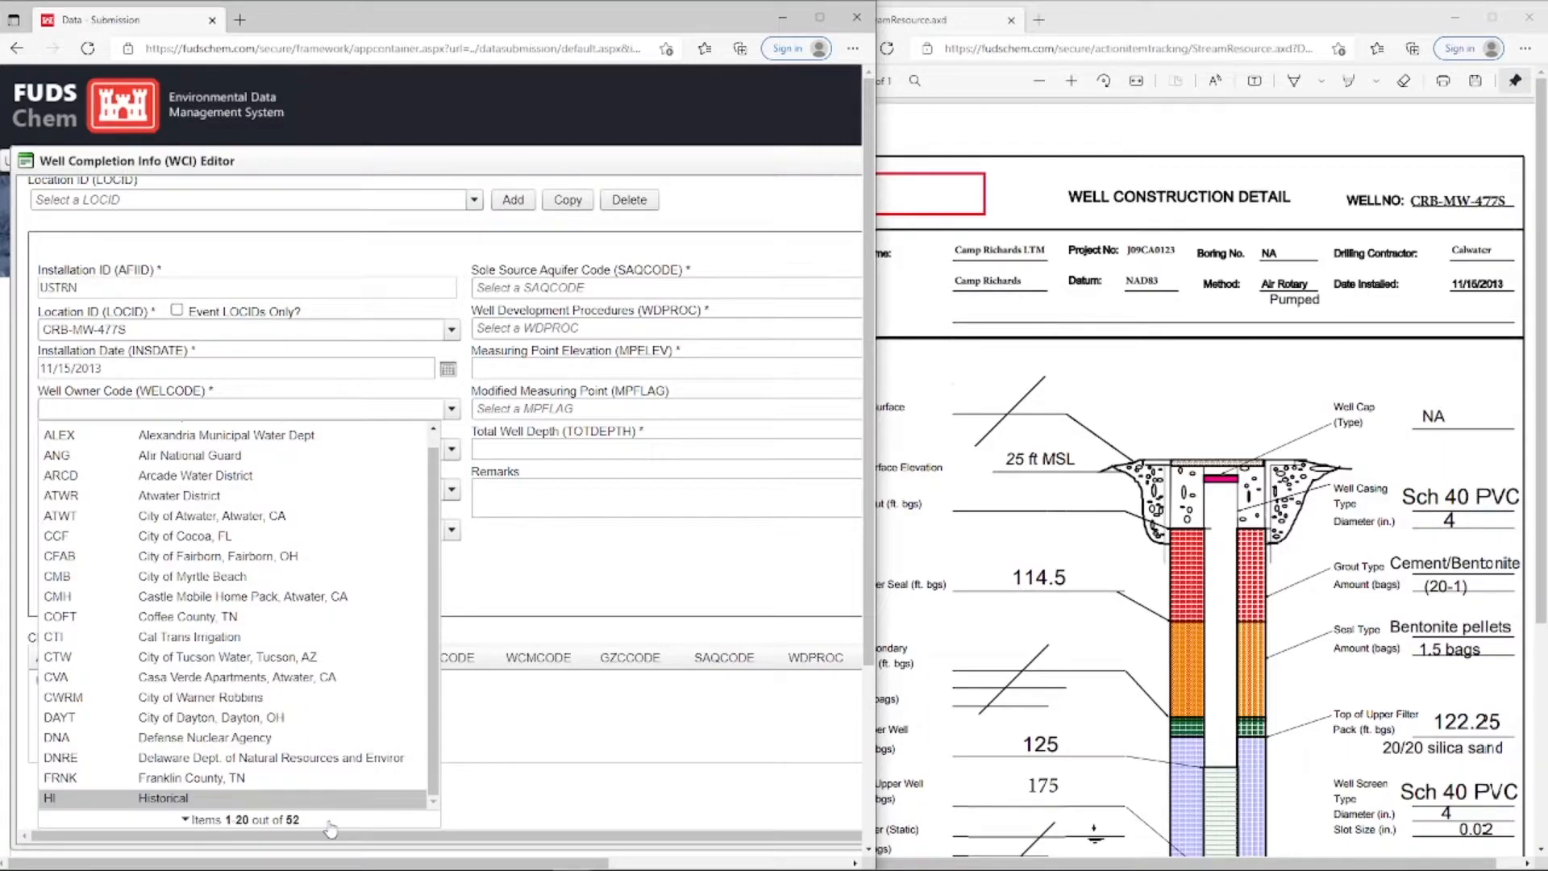
scroll(322, 625, down, 3)
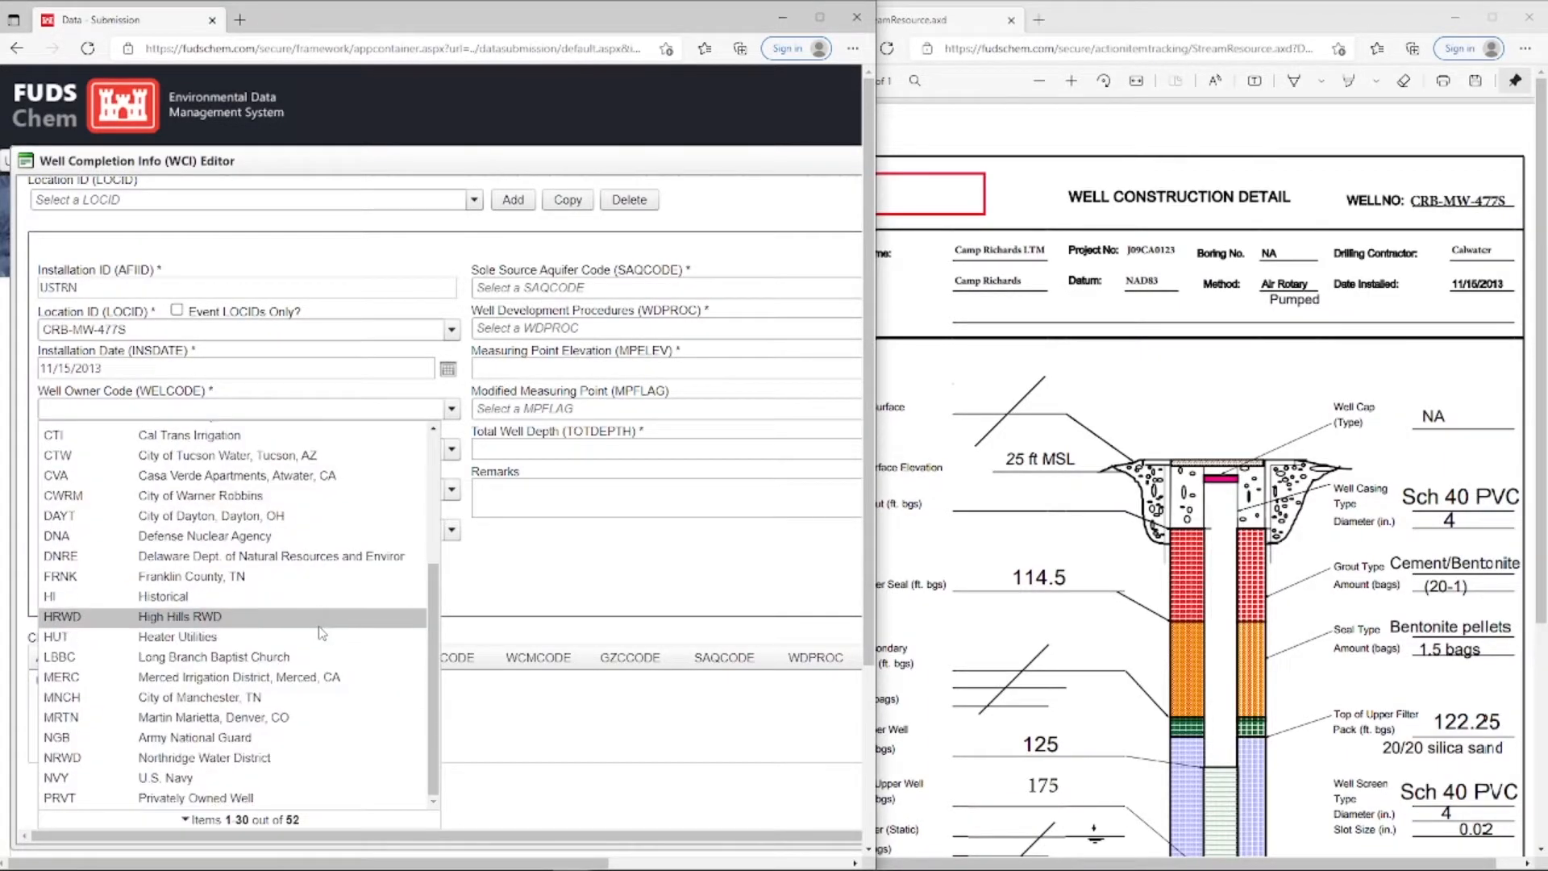
click(153, 404)
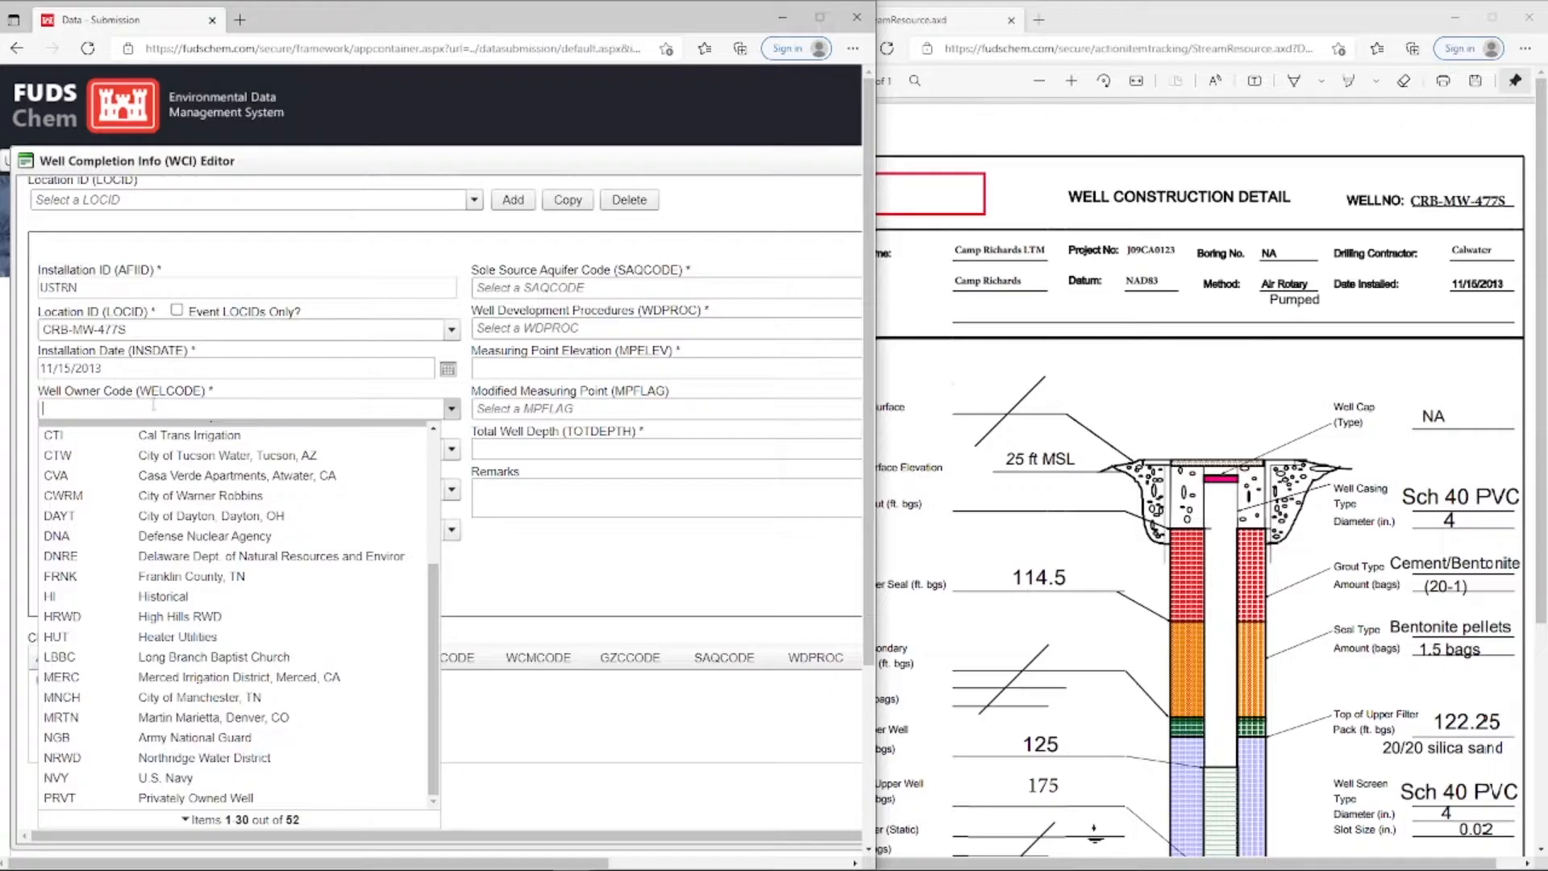
text(USA)
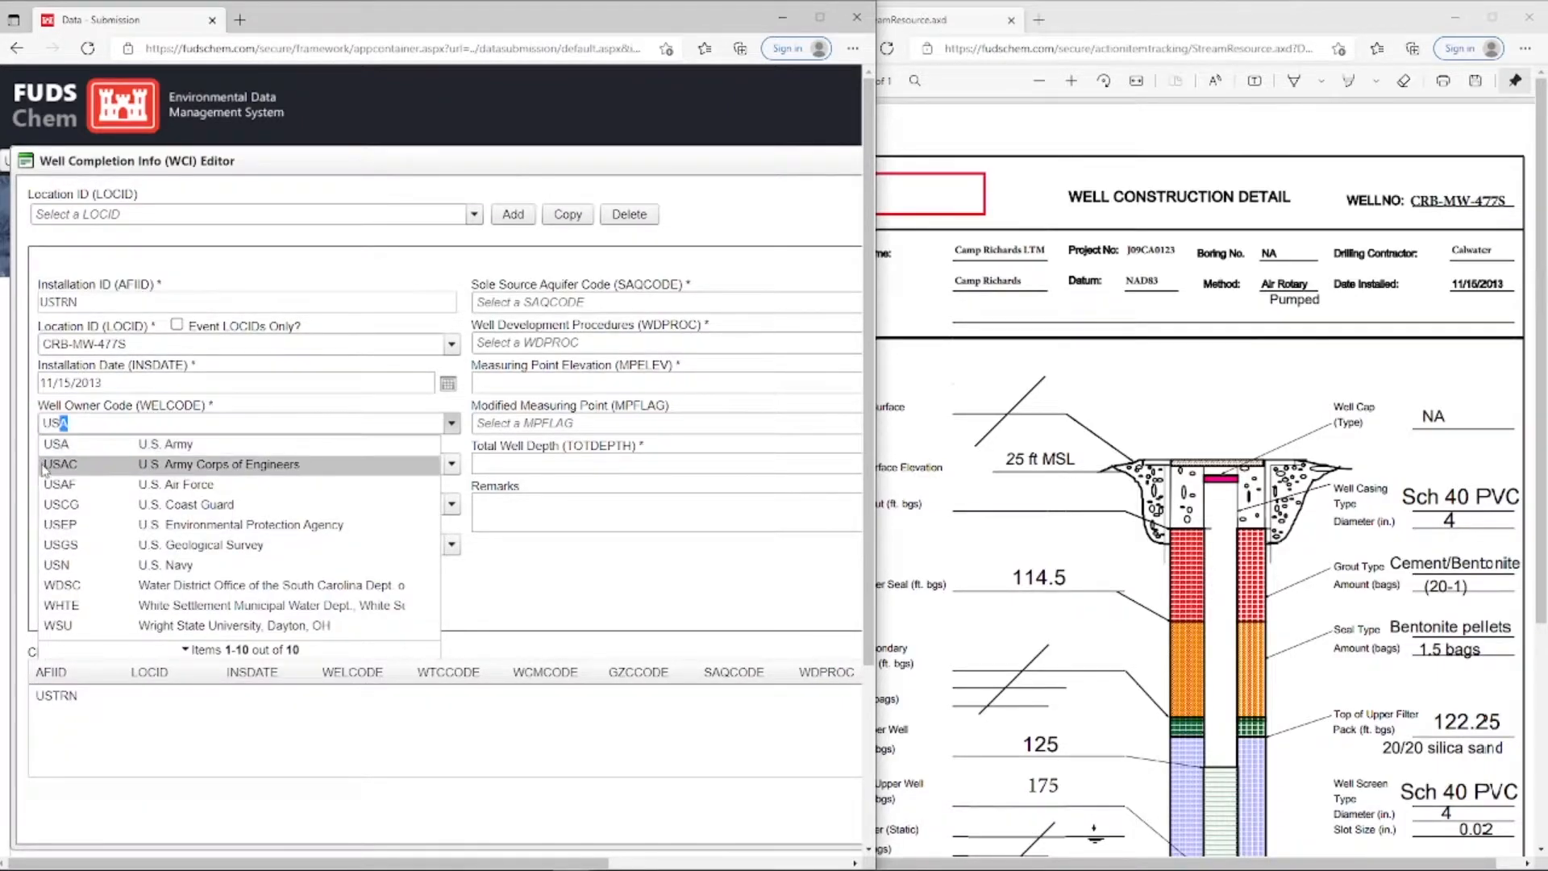
click(316, 465)
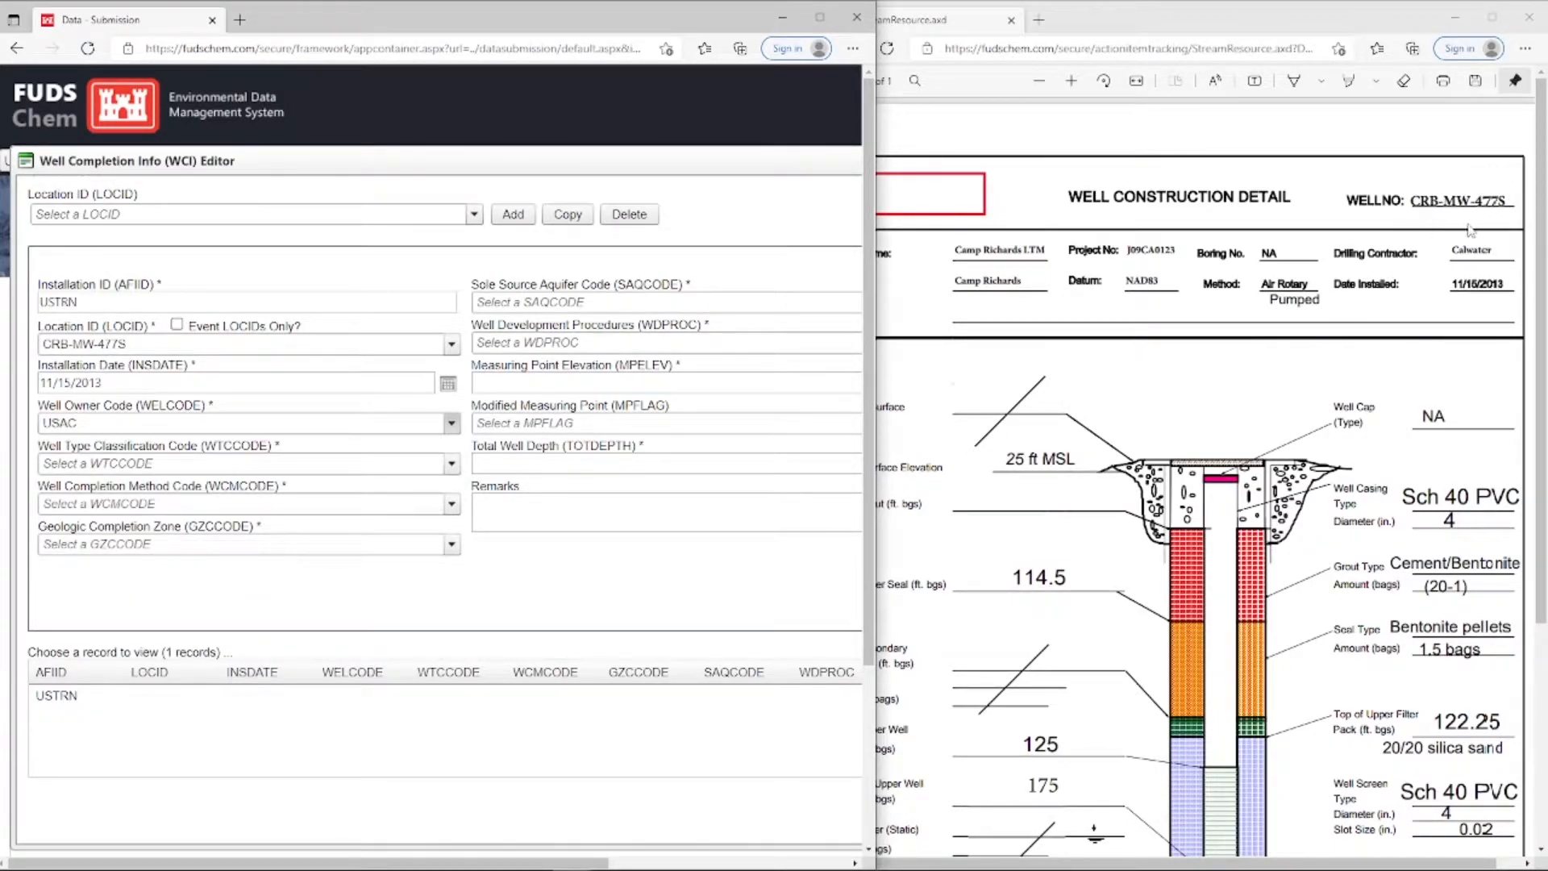
Set the well type classification to MNW (Monitoring Well) and the completion method to P (Perforated or Slotted)
click(103, 464)
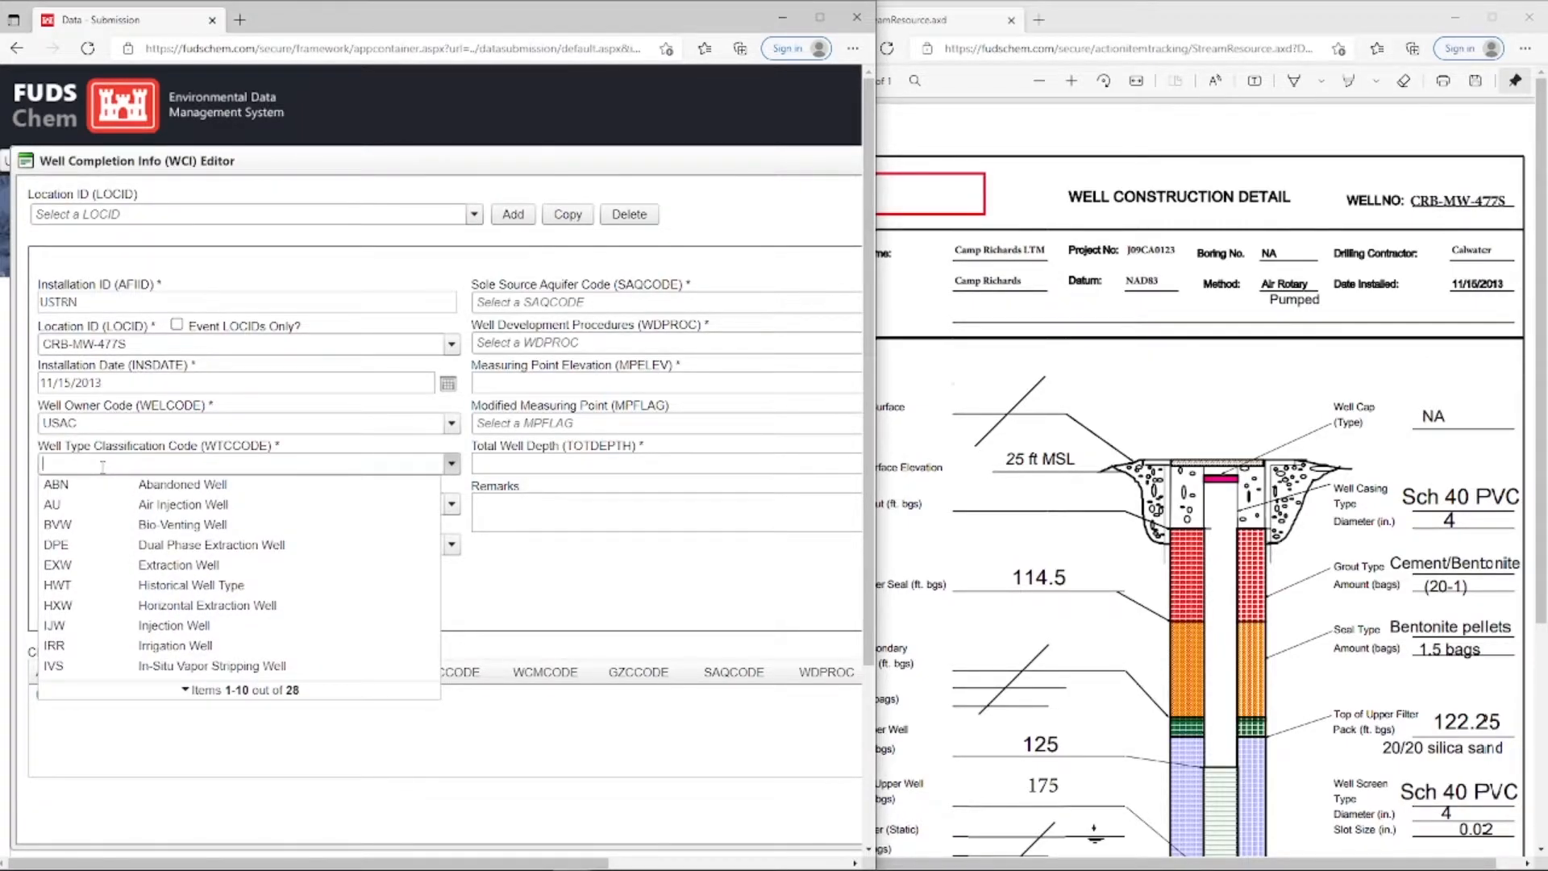
text(MNW)
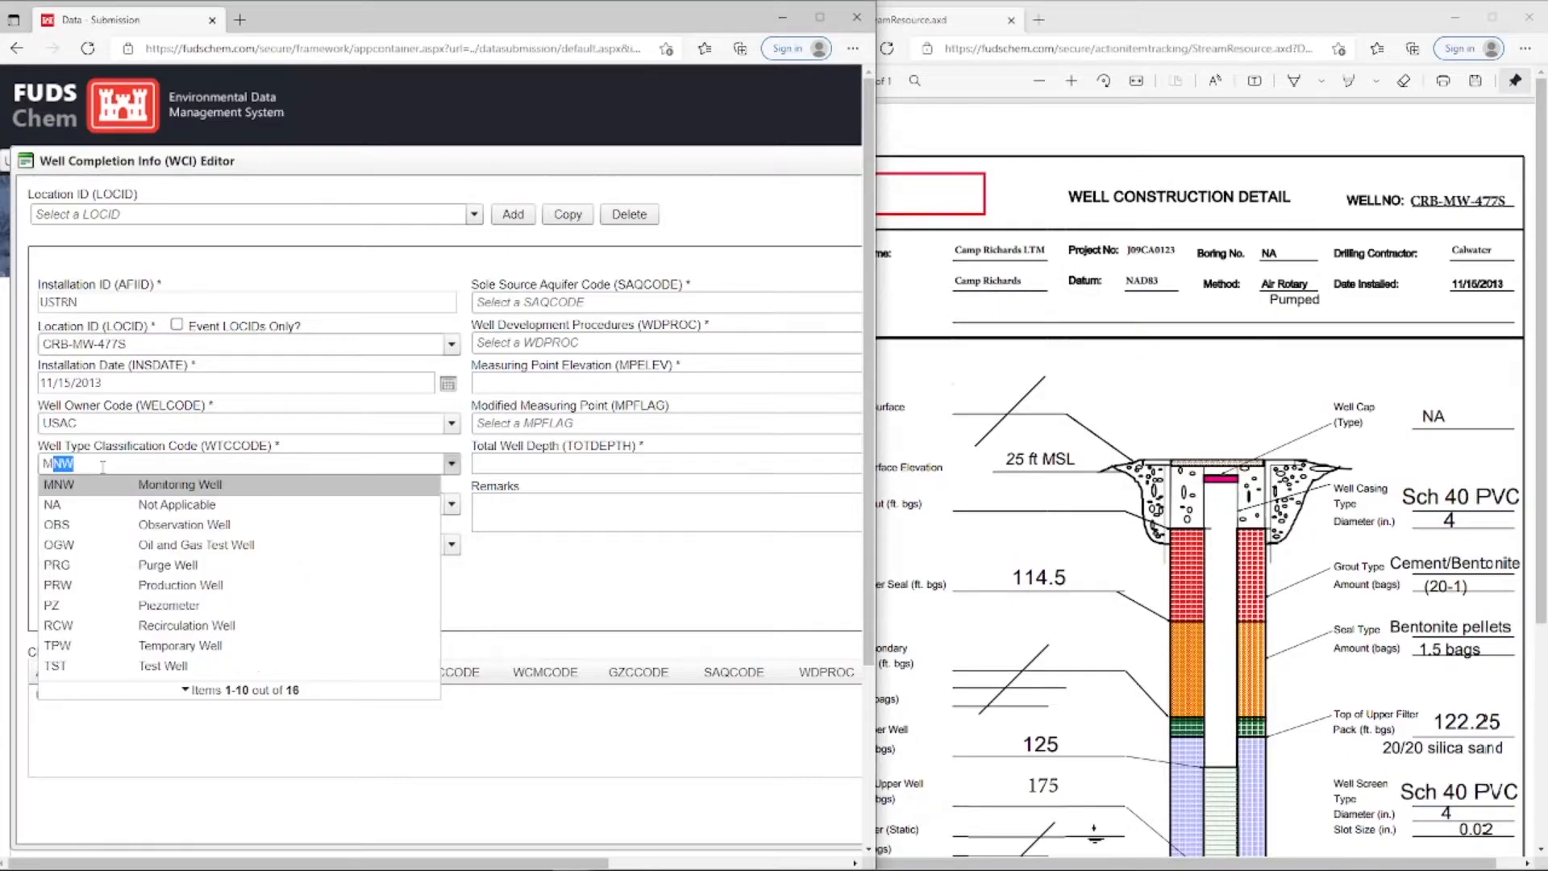
click(110, 490)
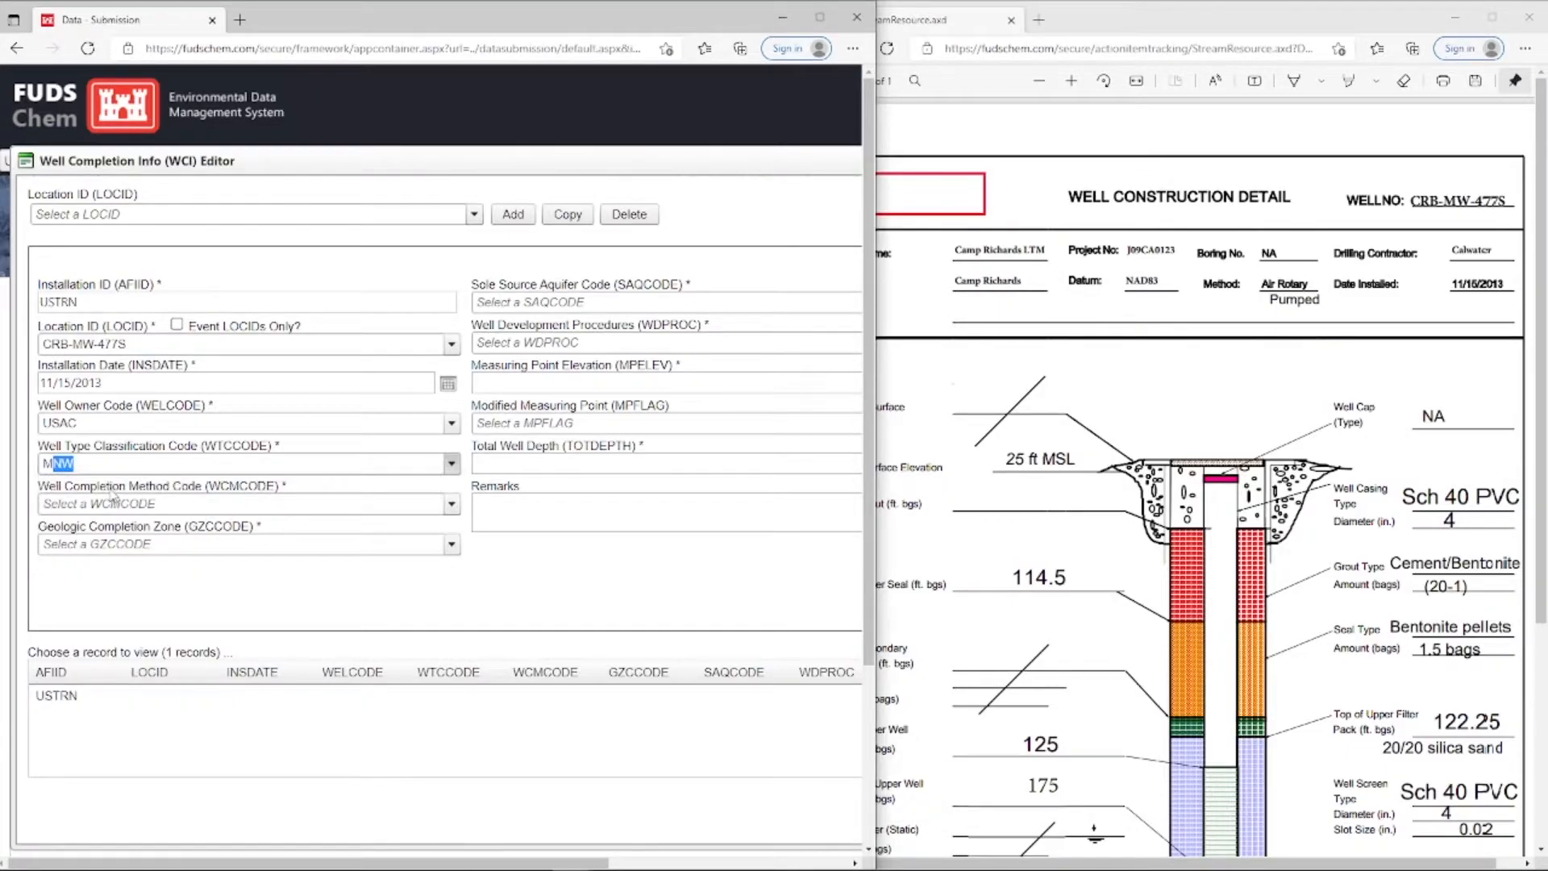
click(113, 500)
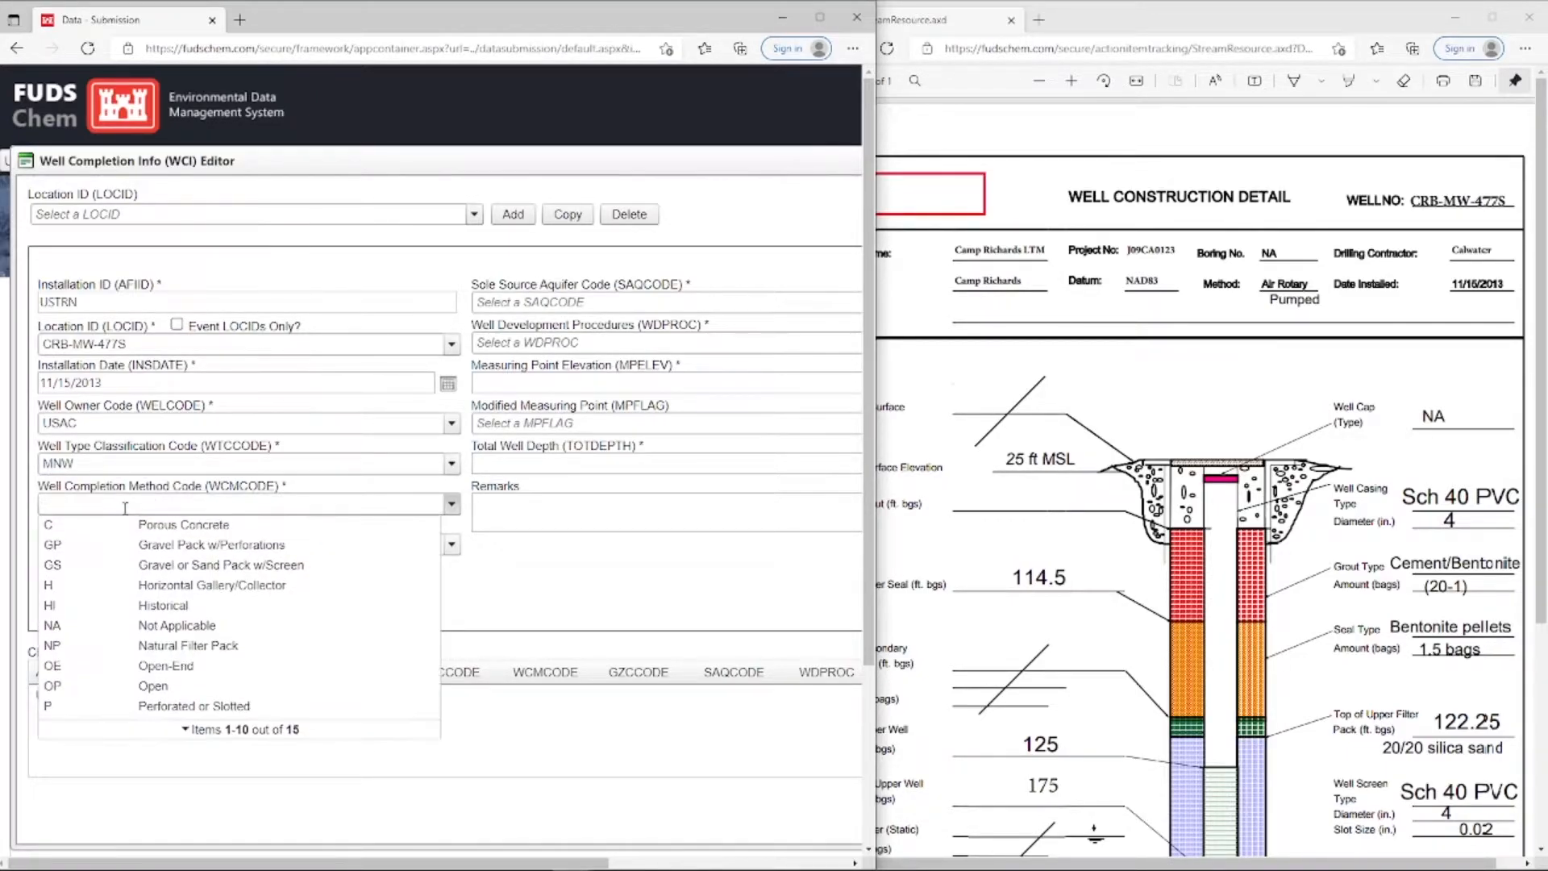
click(155, 709)
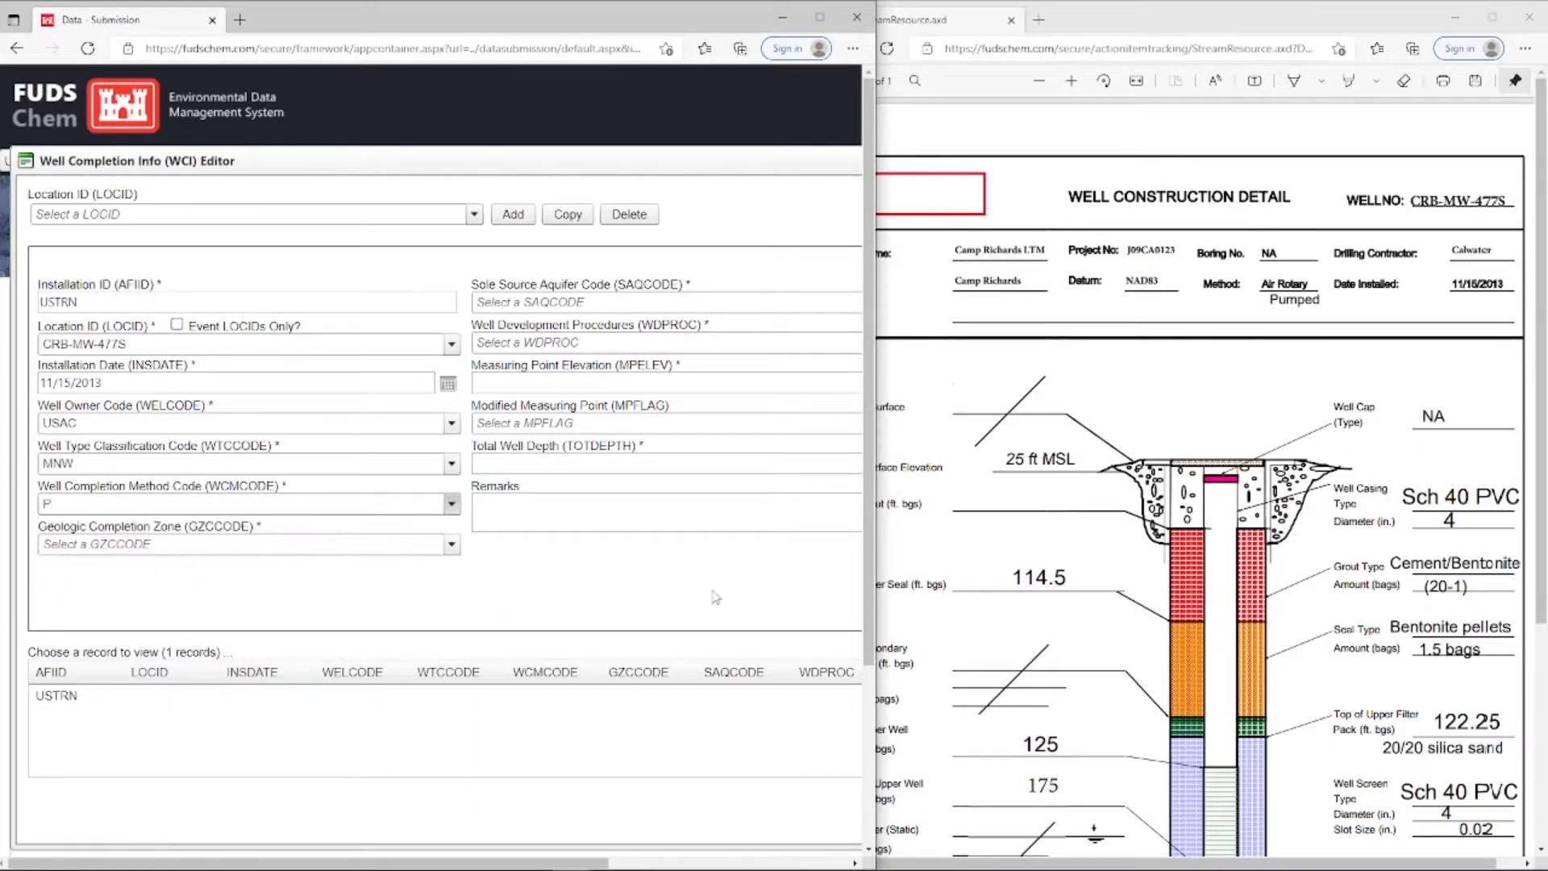
click(1347, 672)
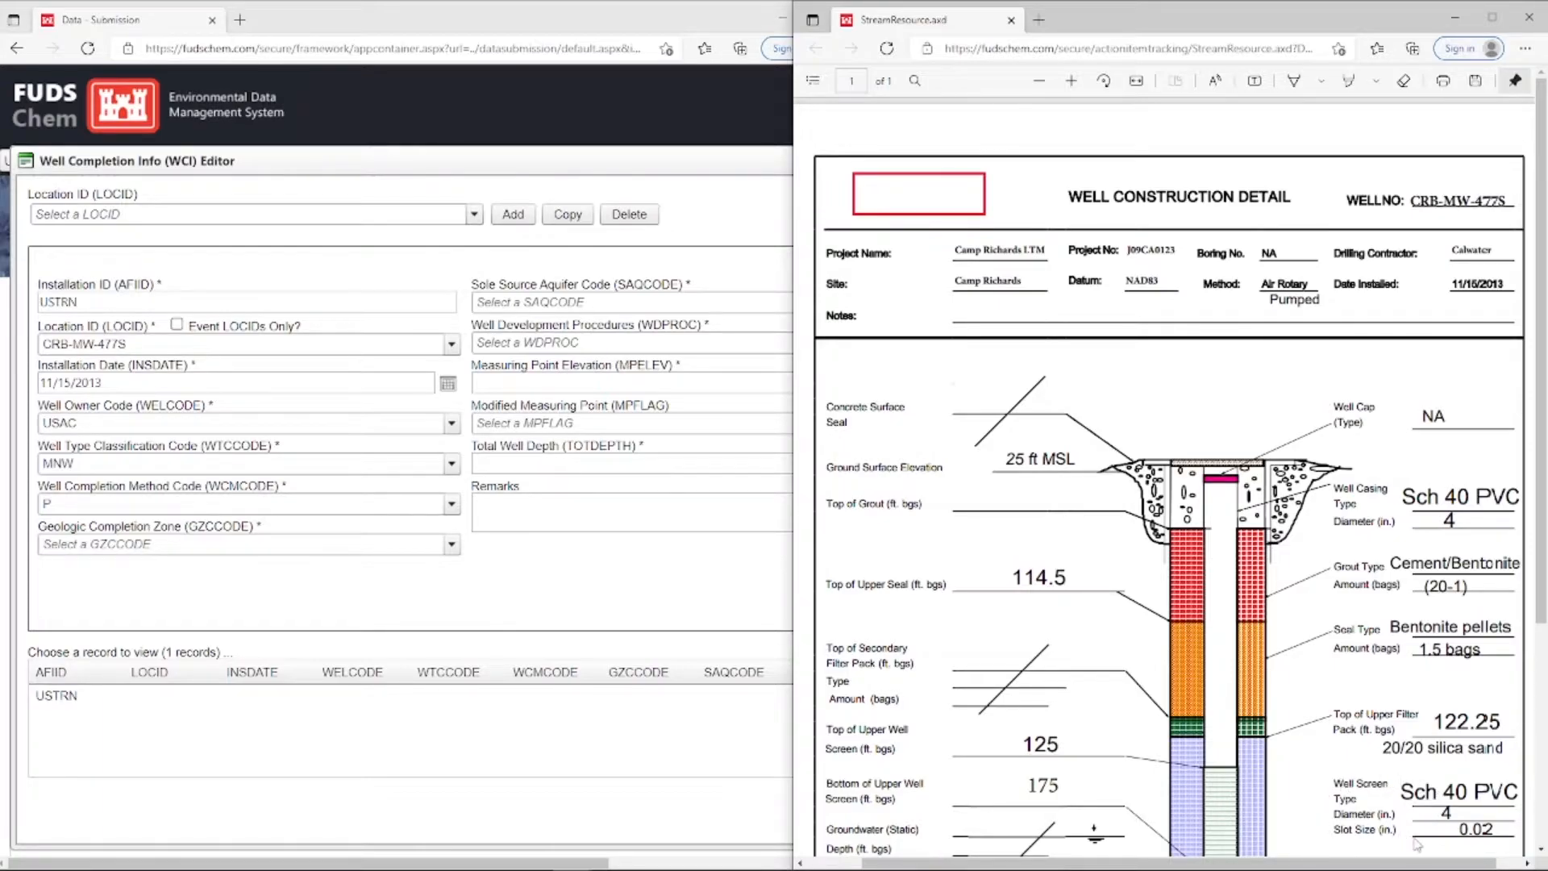
Set the geologic completion zone to ? (Unknown) and the sole source aquifer code to NA
click(359, 545)
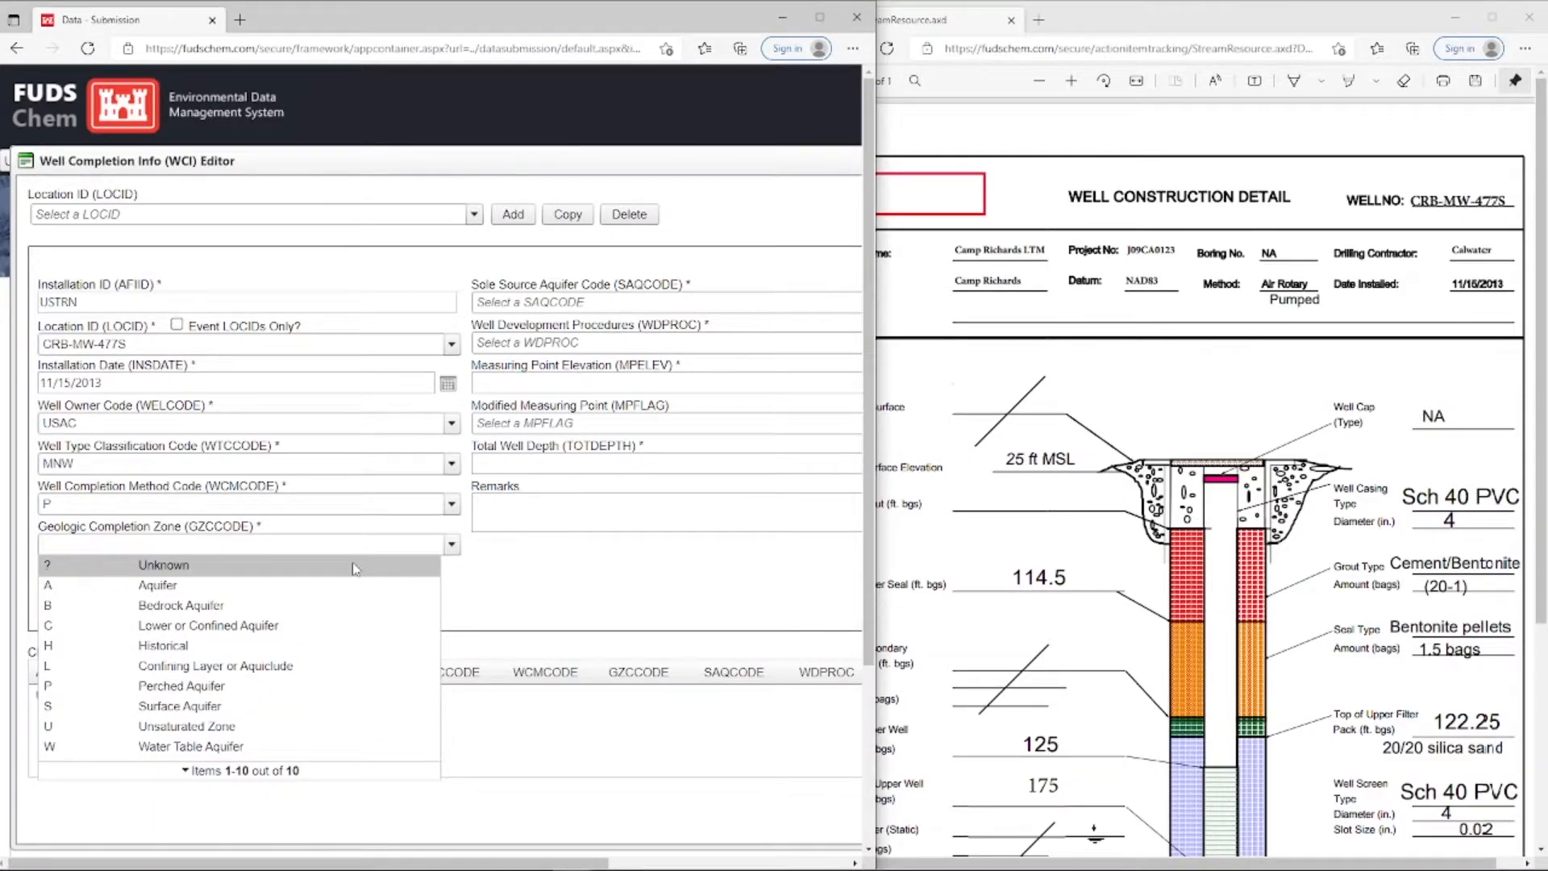
click(352, 568)
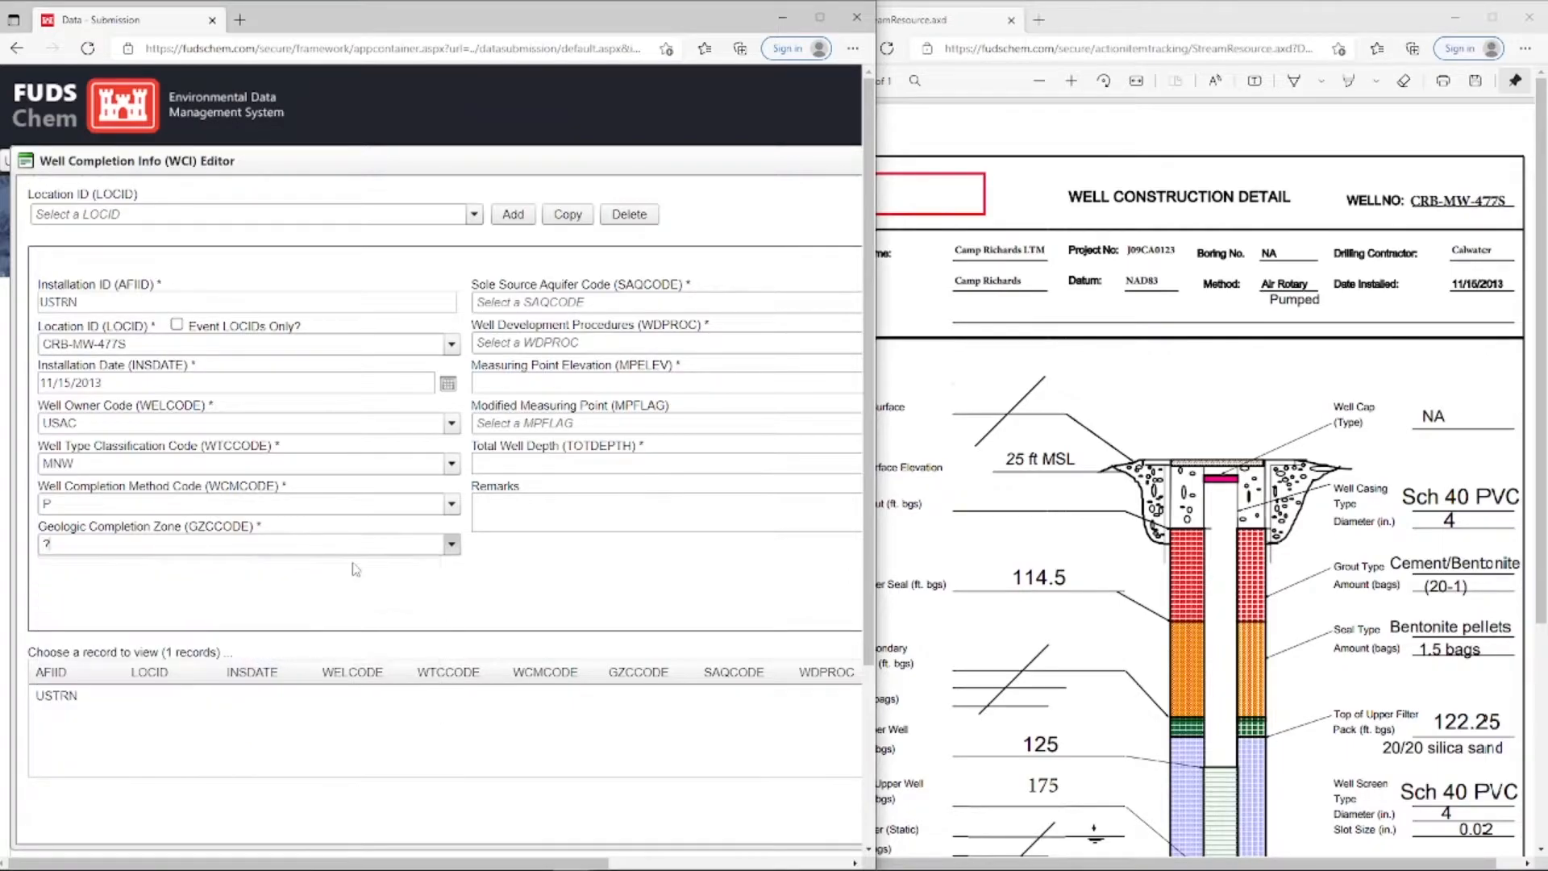
click(706, 303)
text(na)
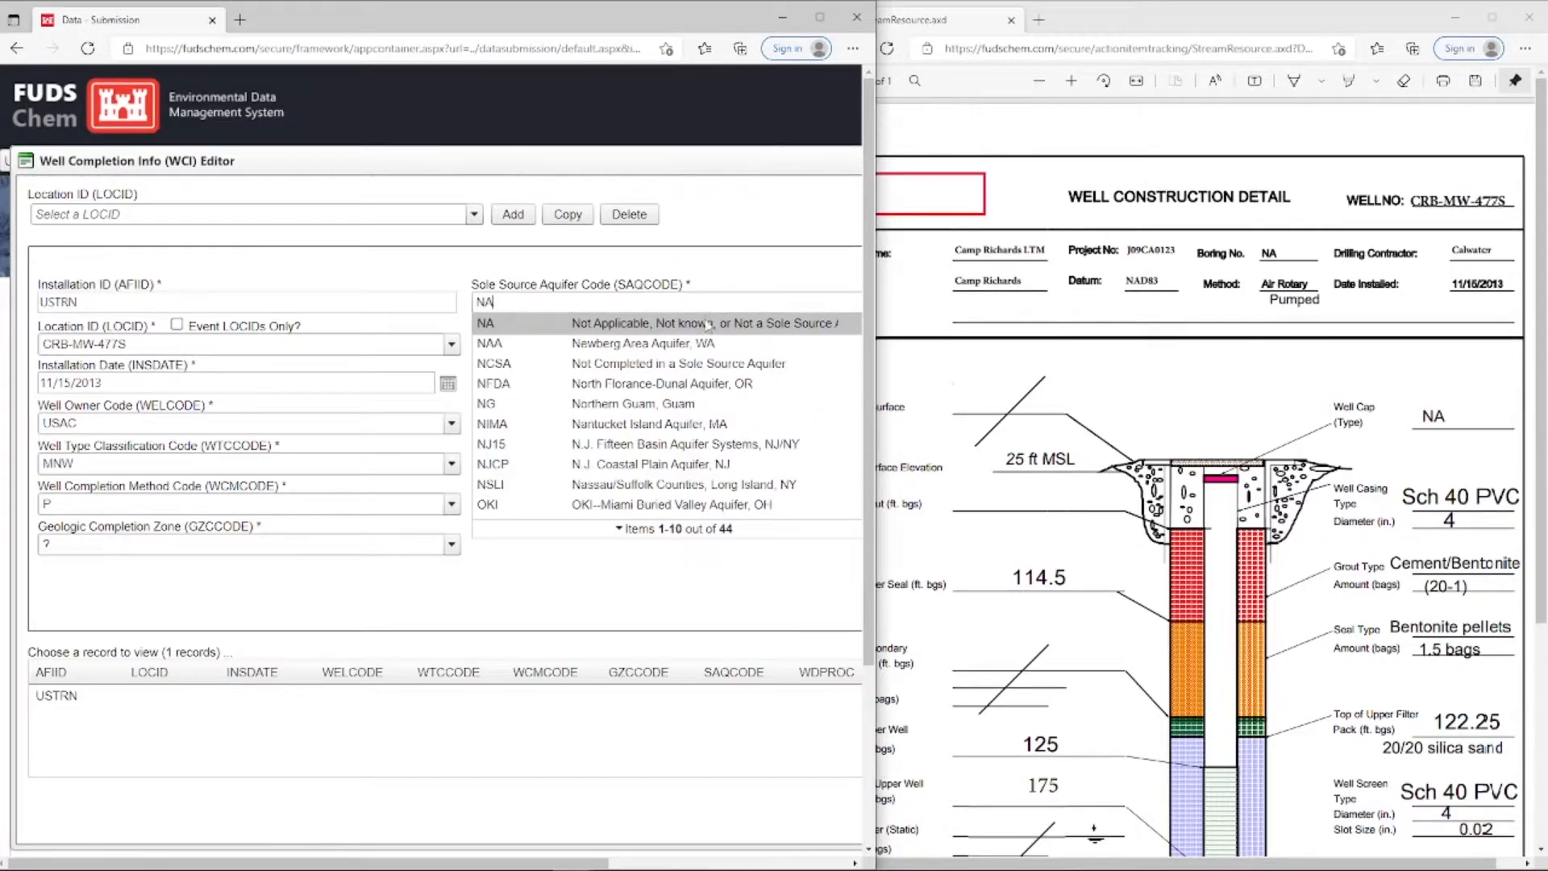
click(708, 324)
Set the well development procedure to PUMP (Pumped)
drag(875, 355, 933, 354)
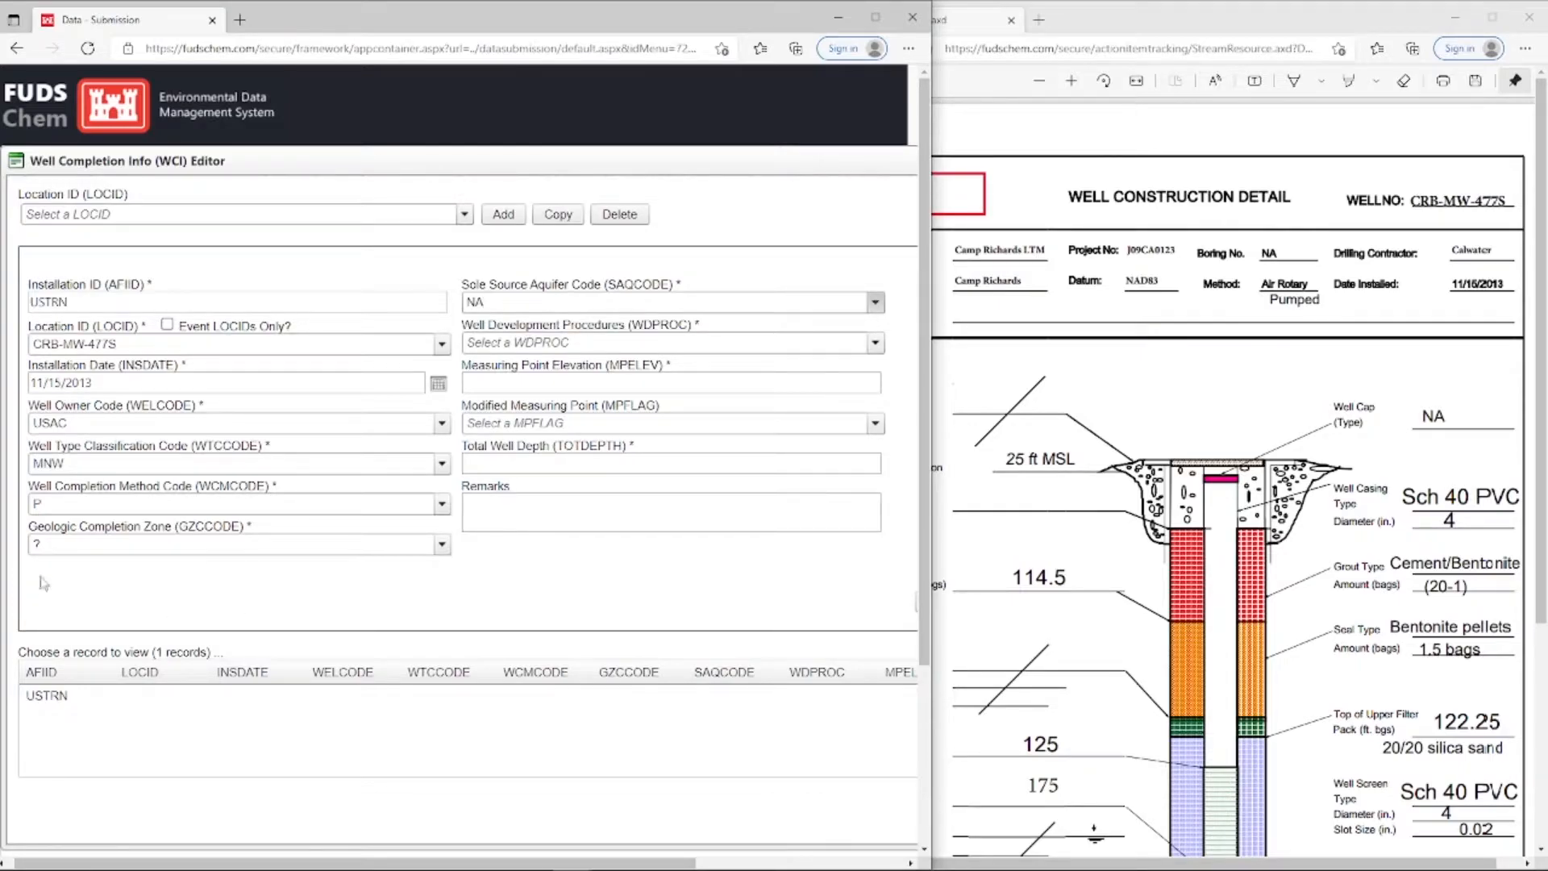
click(710, 339)
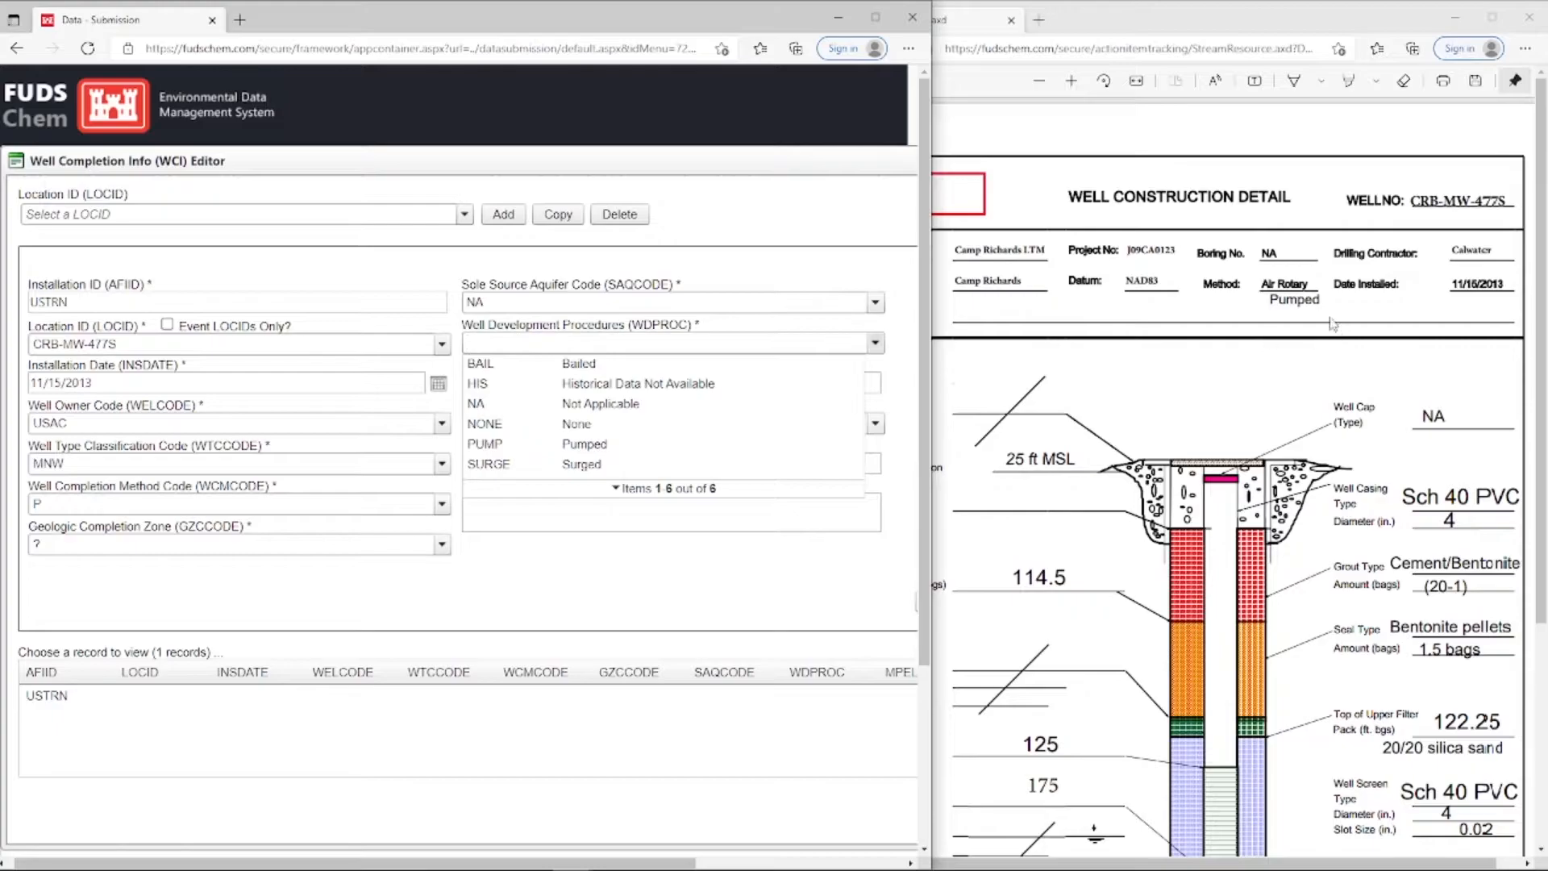
click(645, 456)
Enter the ground surface elevation from the well construction detail, 25, as the measuring point elevation
click(579, 385)
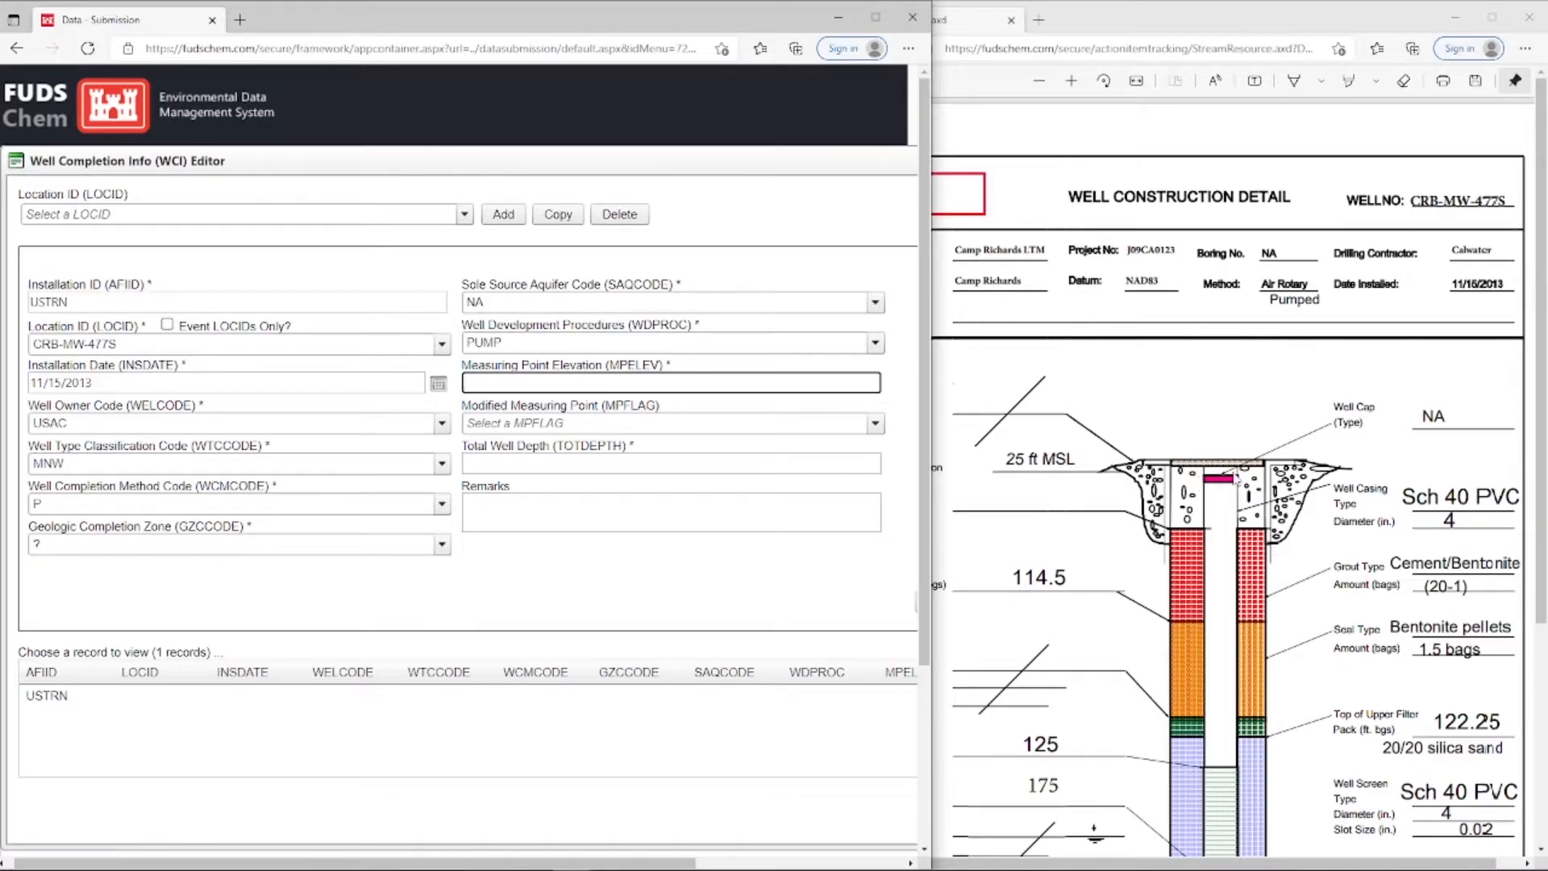
click(1233, 434)
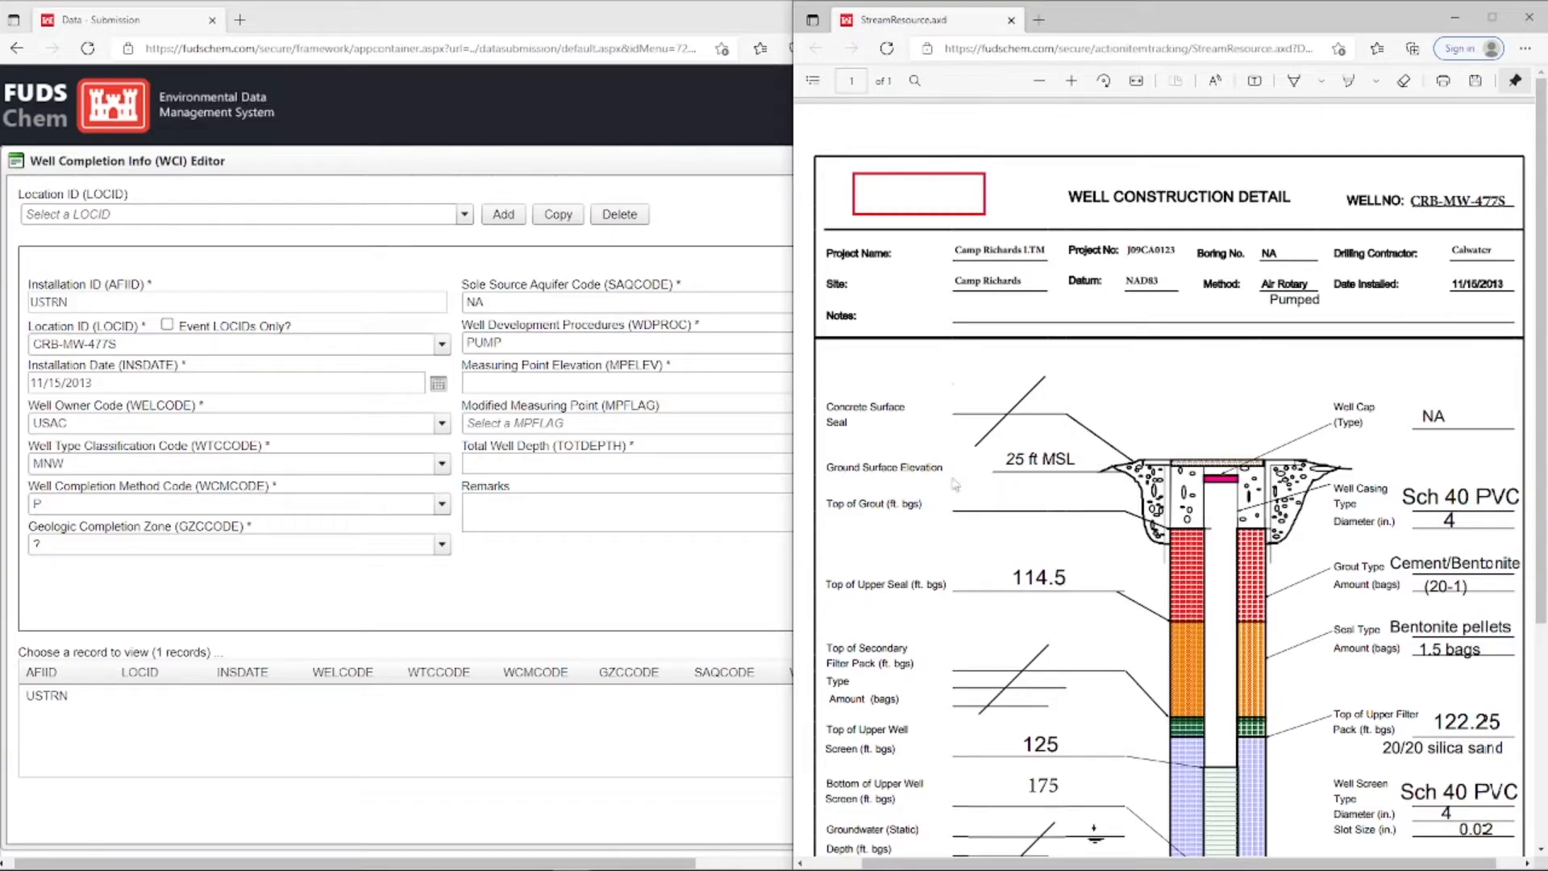
click(487, 384)
text(25)
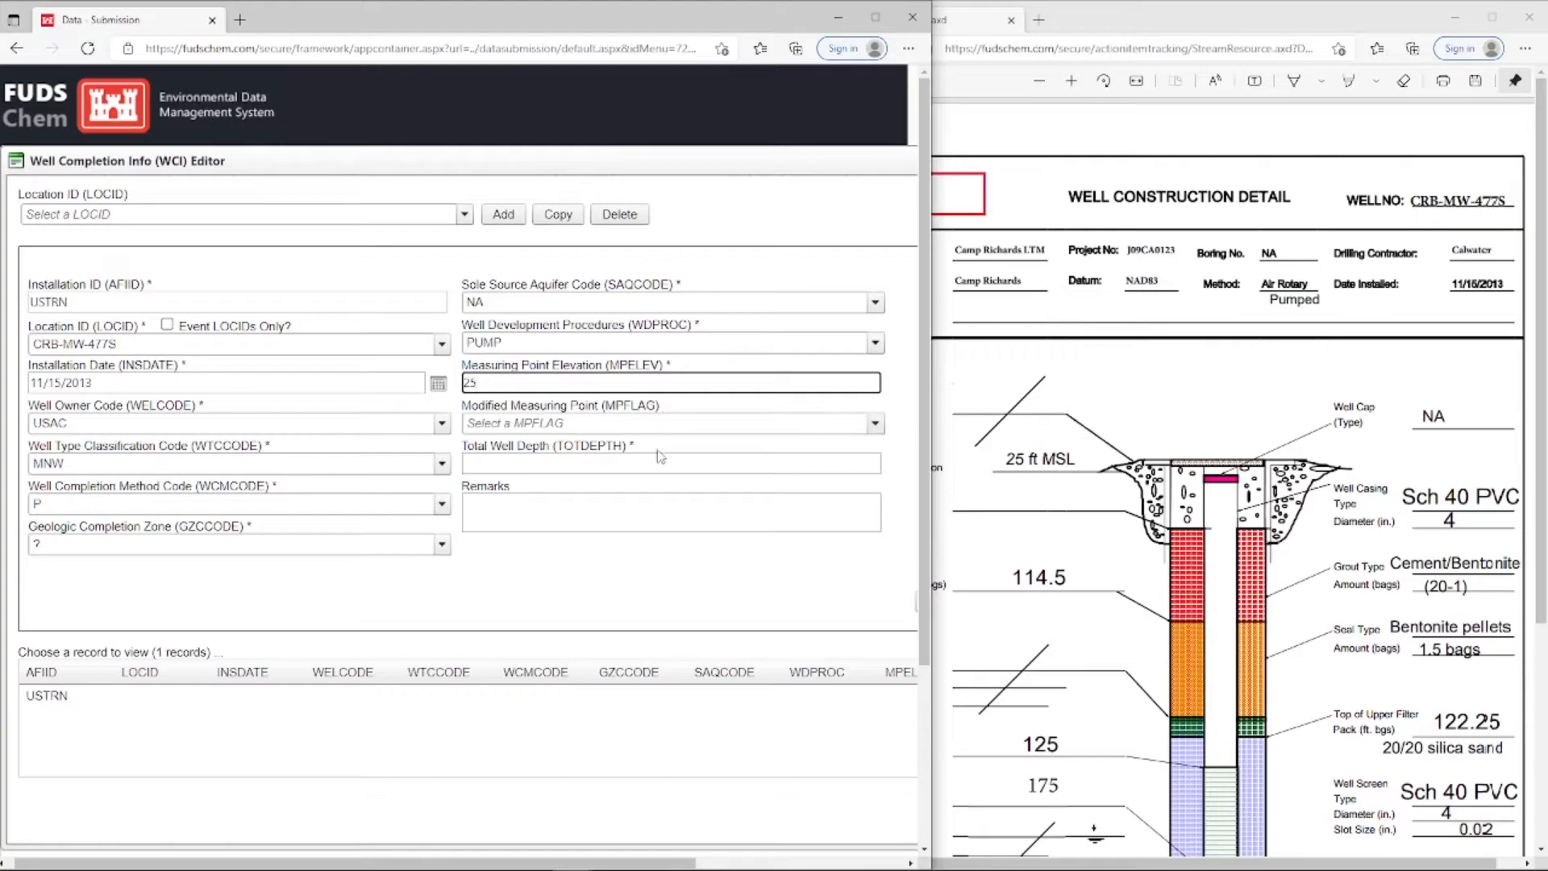
Set the total well depth to 175 and enter the remark "Measuring point elevation not specified on hard copy."
click(1109, 495)
scroll(1234, 493, down, 4)
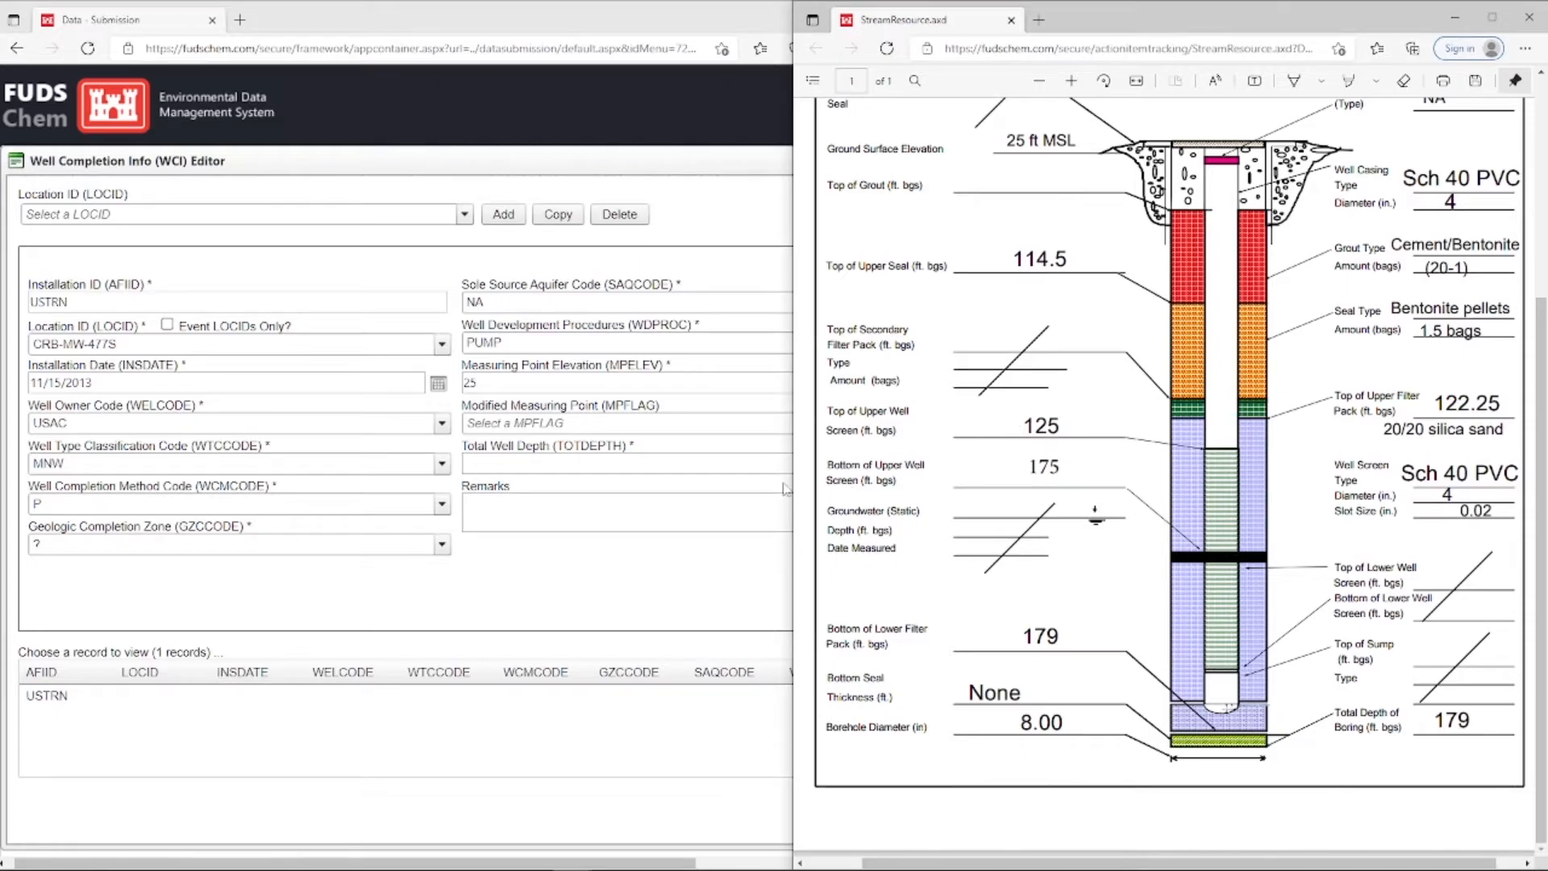
click(625, 463)
text(175)
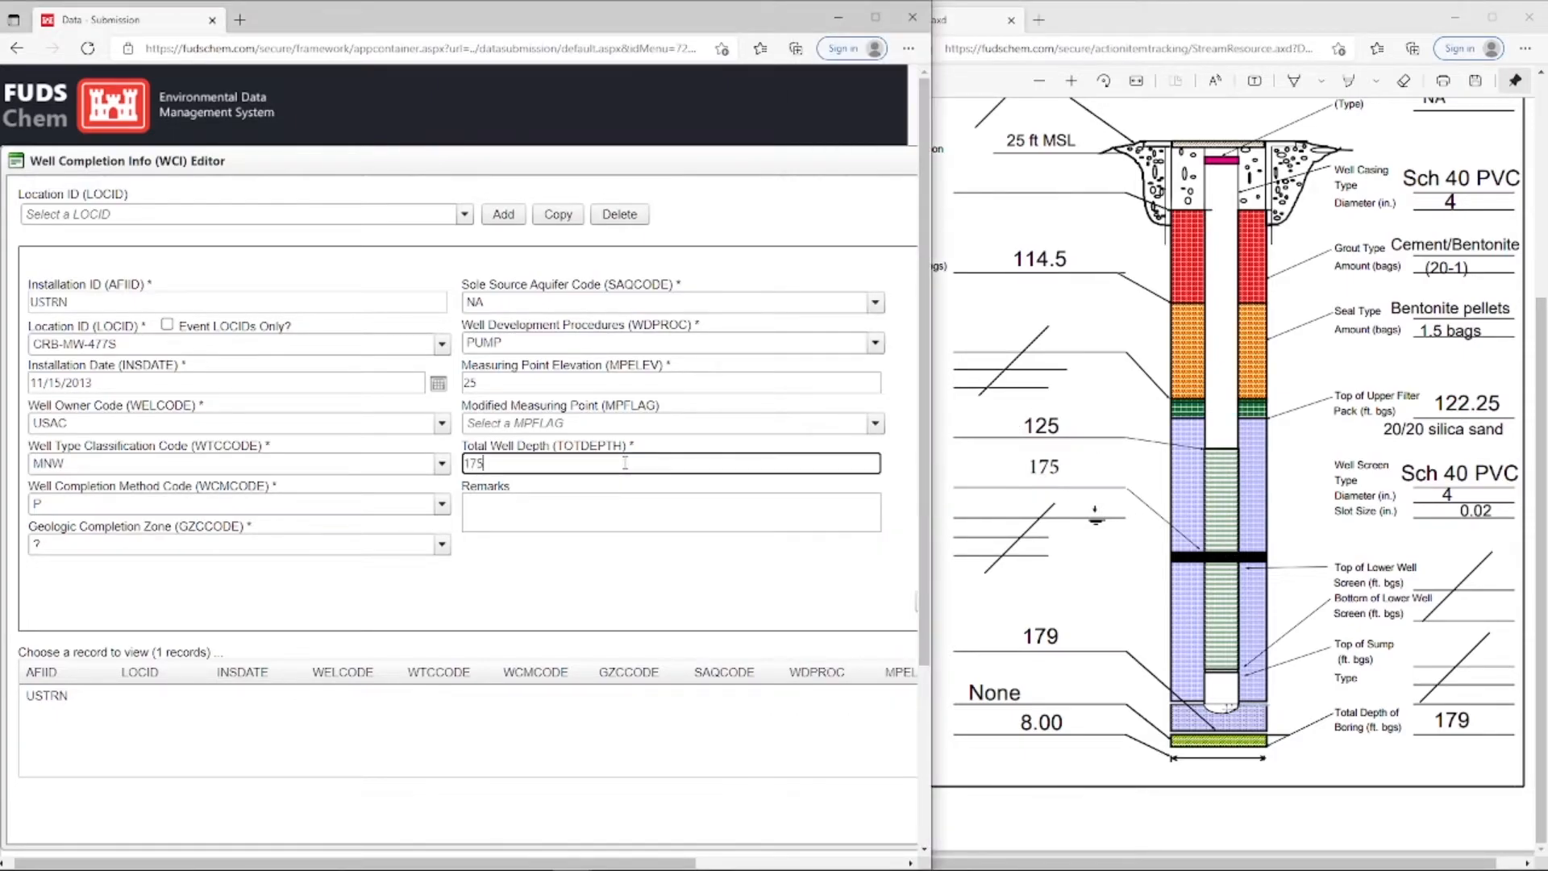
click(544, 510)
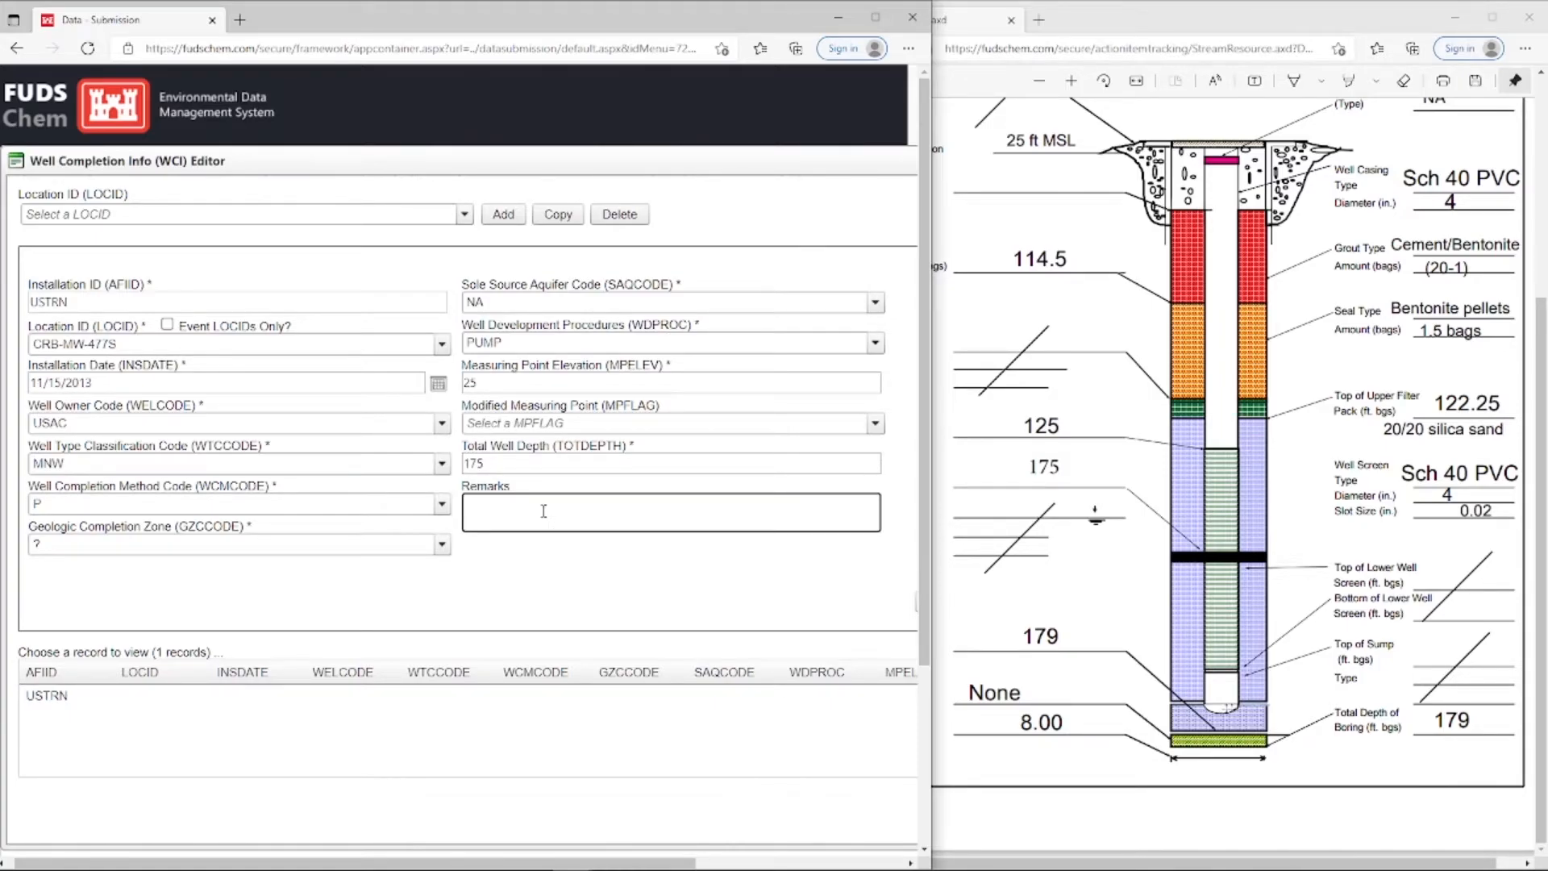
text(Measuring point elevation not specified on hard copy.)
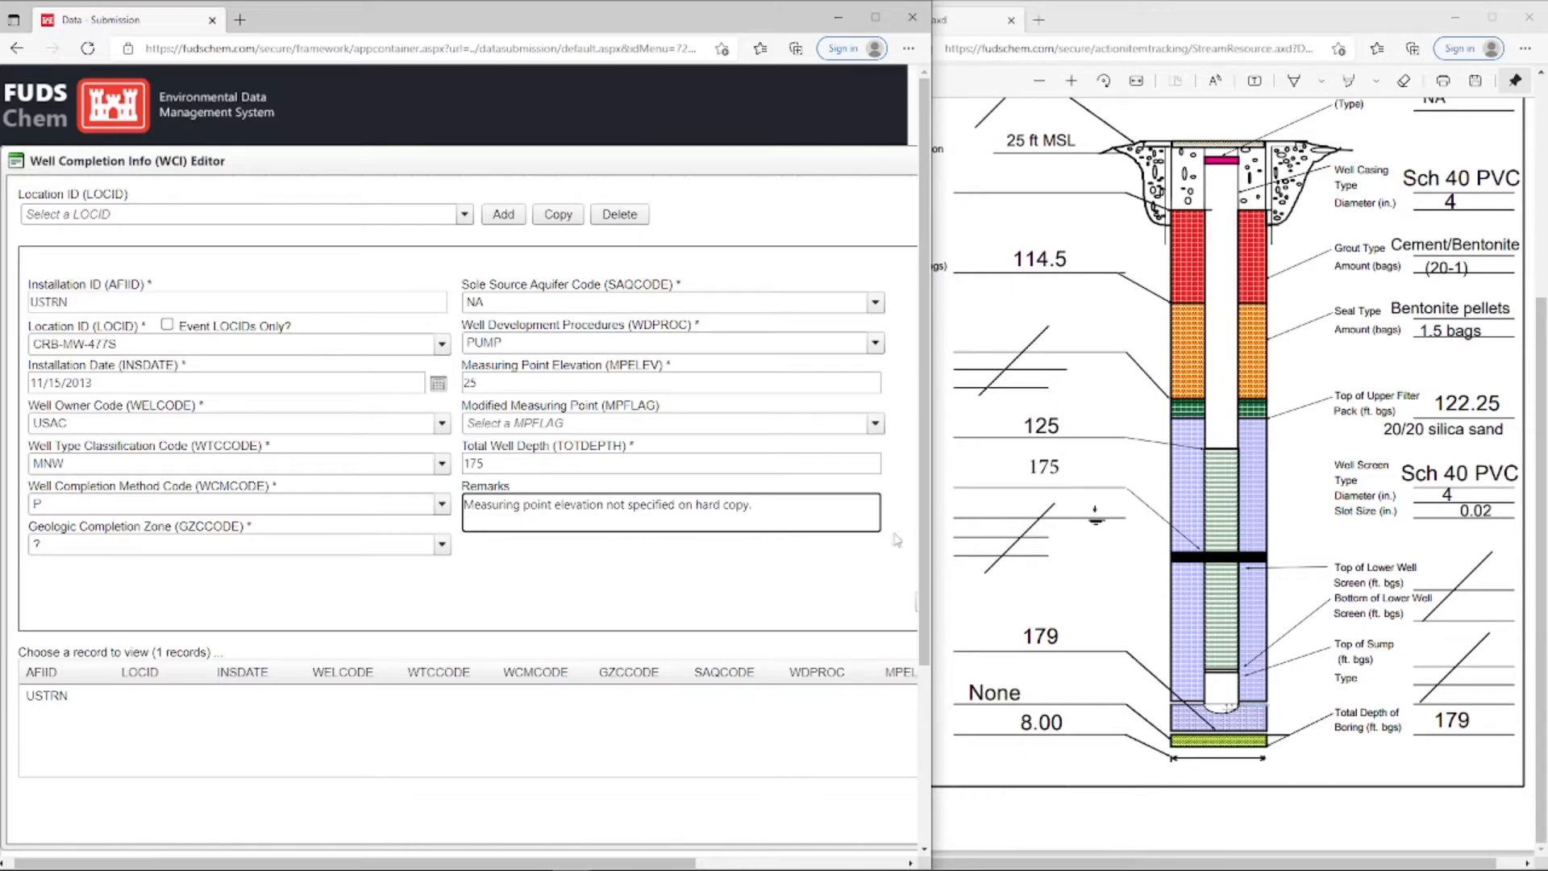
Save the well completion record for CRB-MW-477S and close the Well Completion Info editor
drag(931, 525, 1077, 522)
click(940, 603)
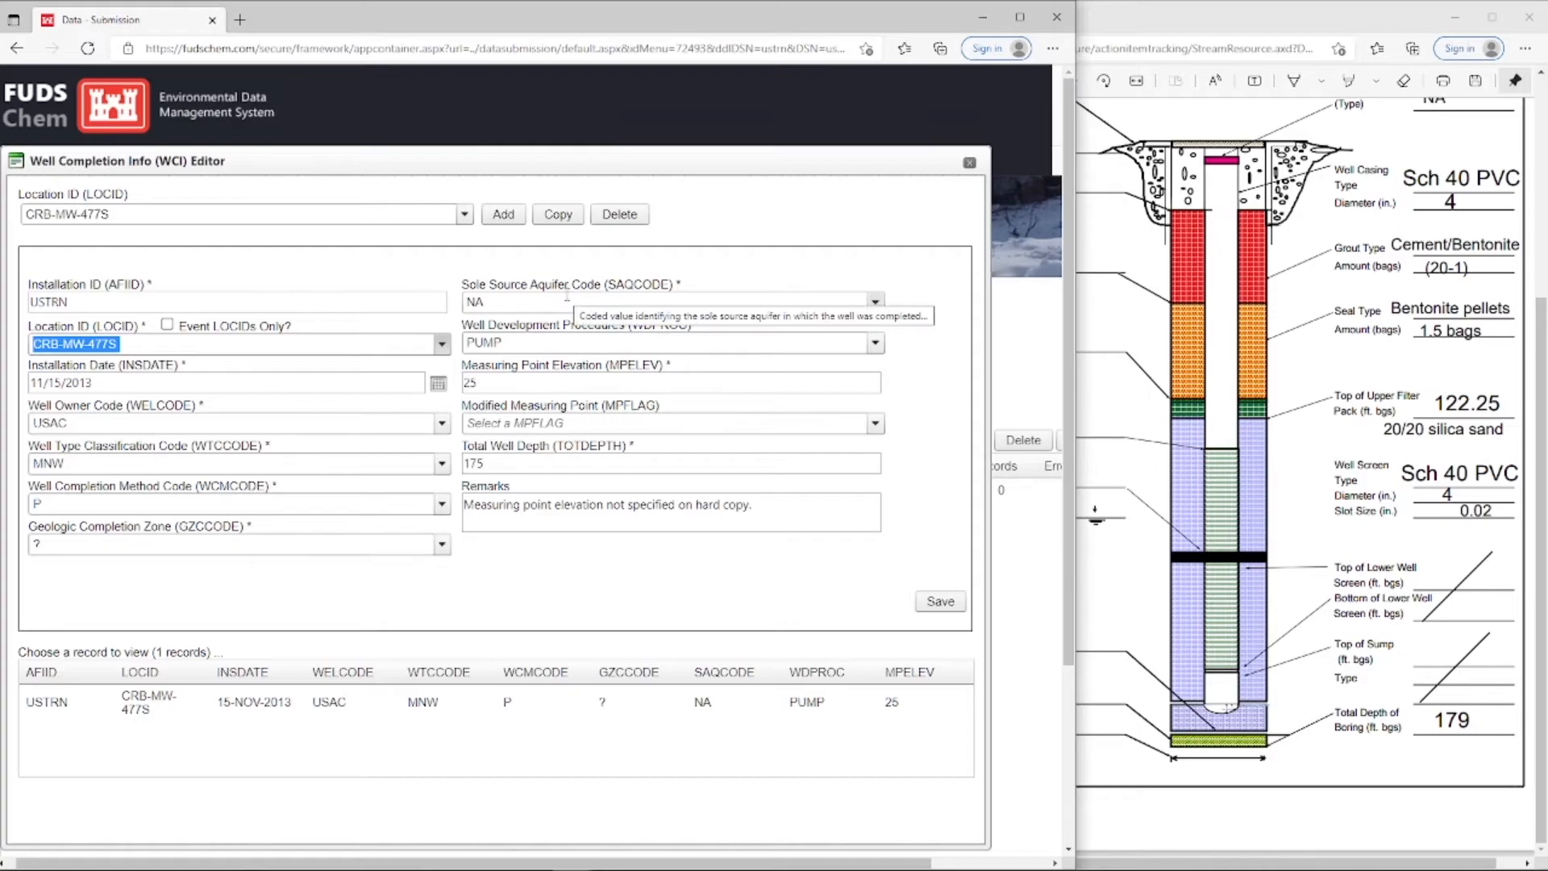
click(970, 163)
drag(1075, 292, 1427, 292)
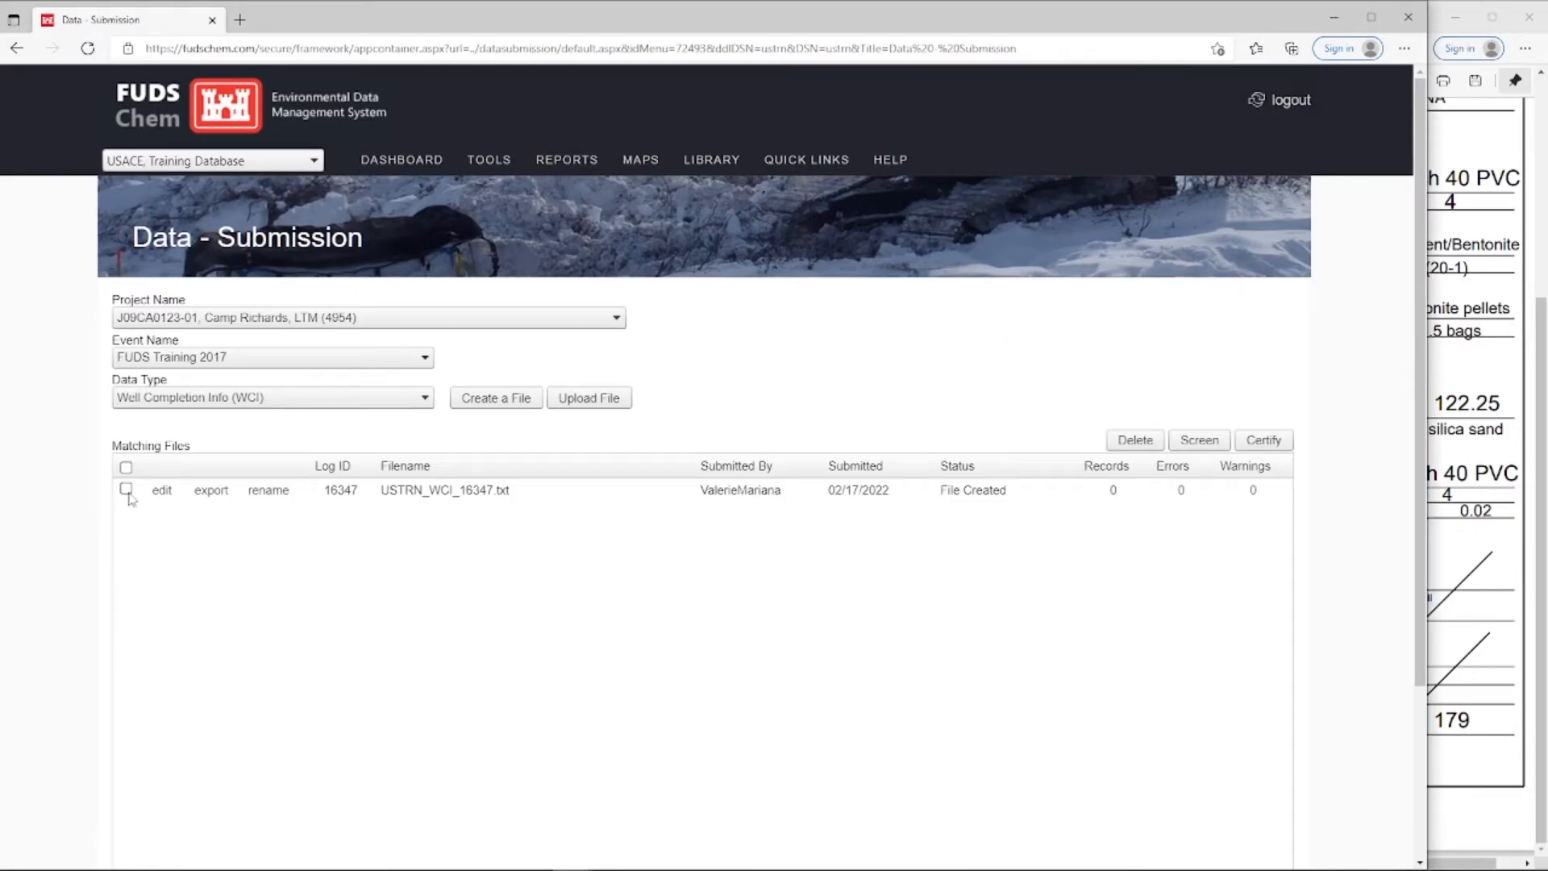
Rename the created well completion file as "Training Well Info"
click(259, 493)
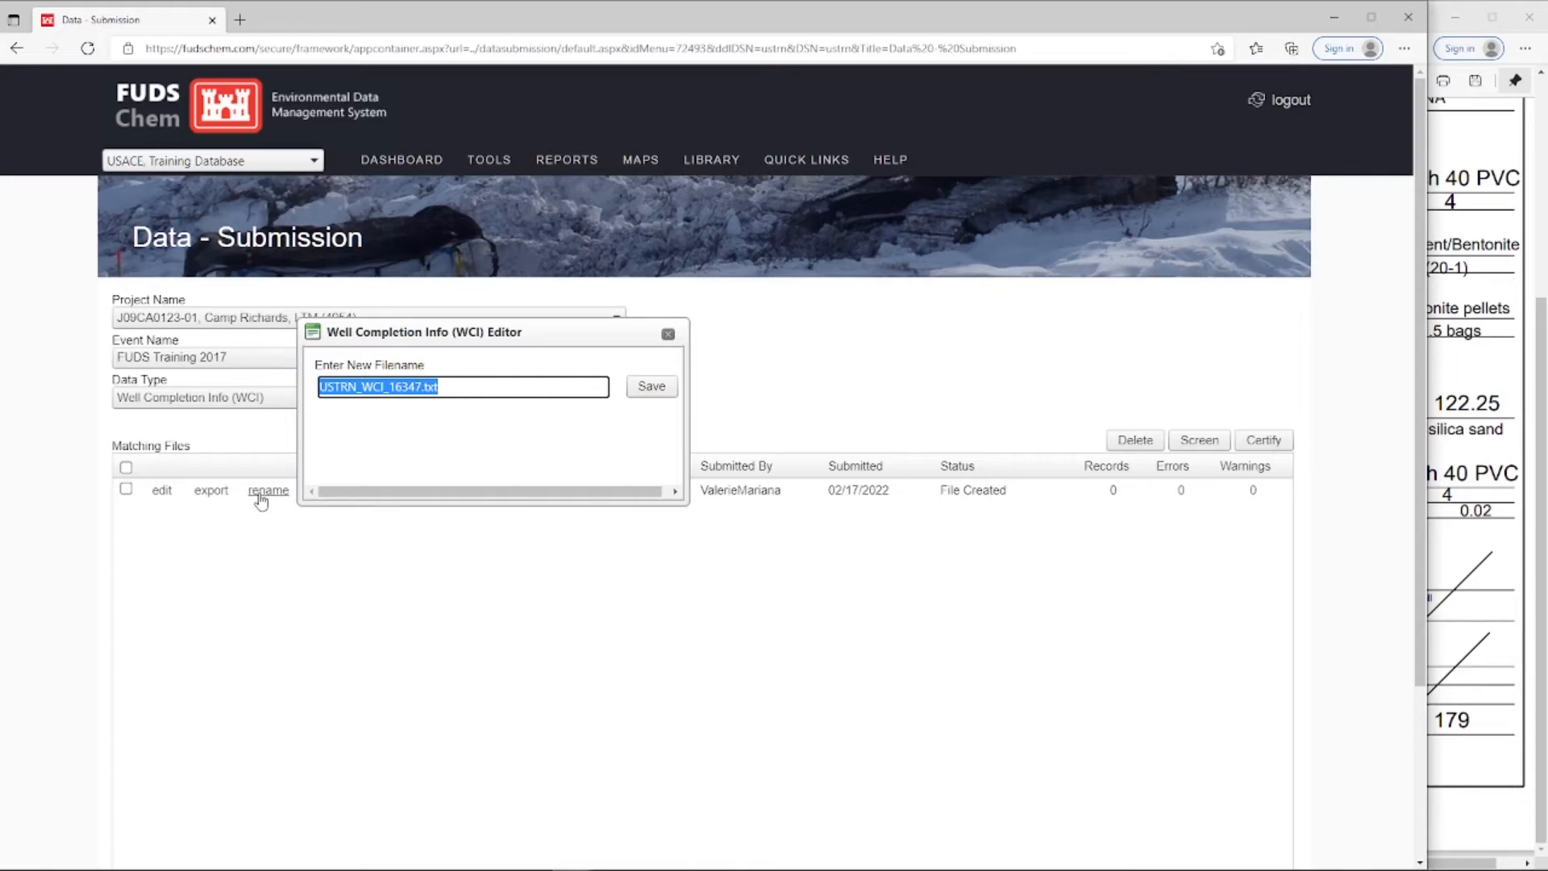
text(Training Well Info)
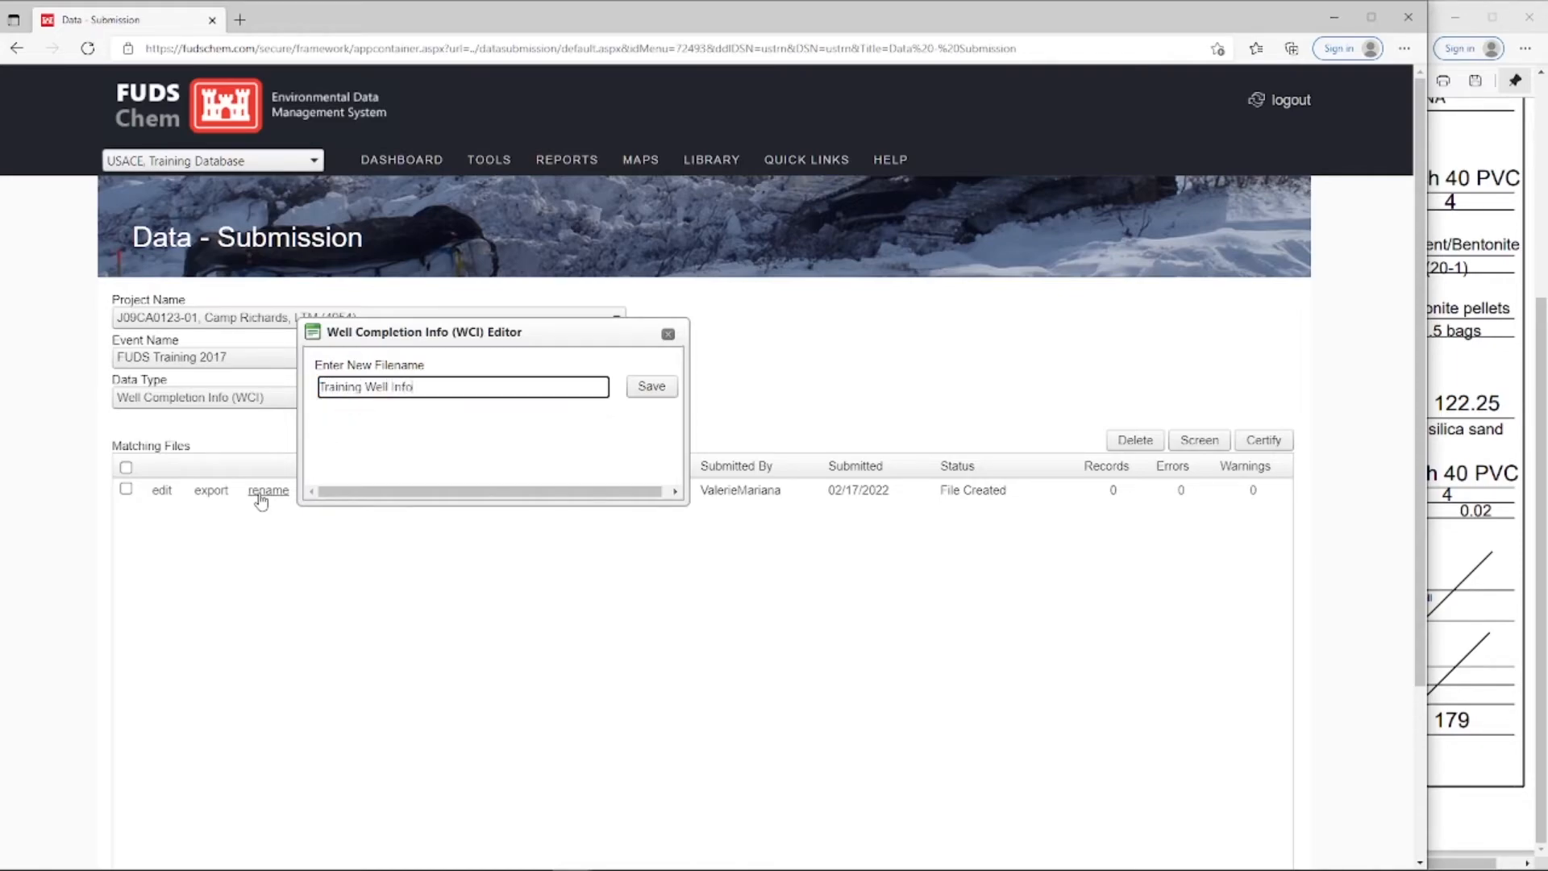
click(643, 389)
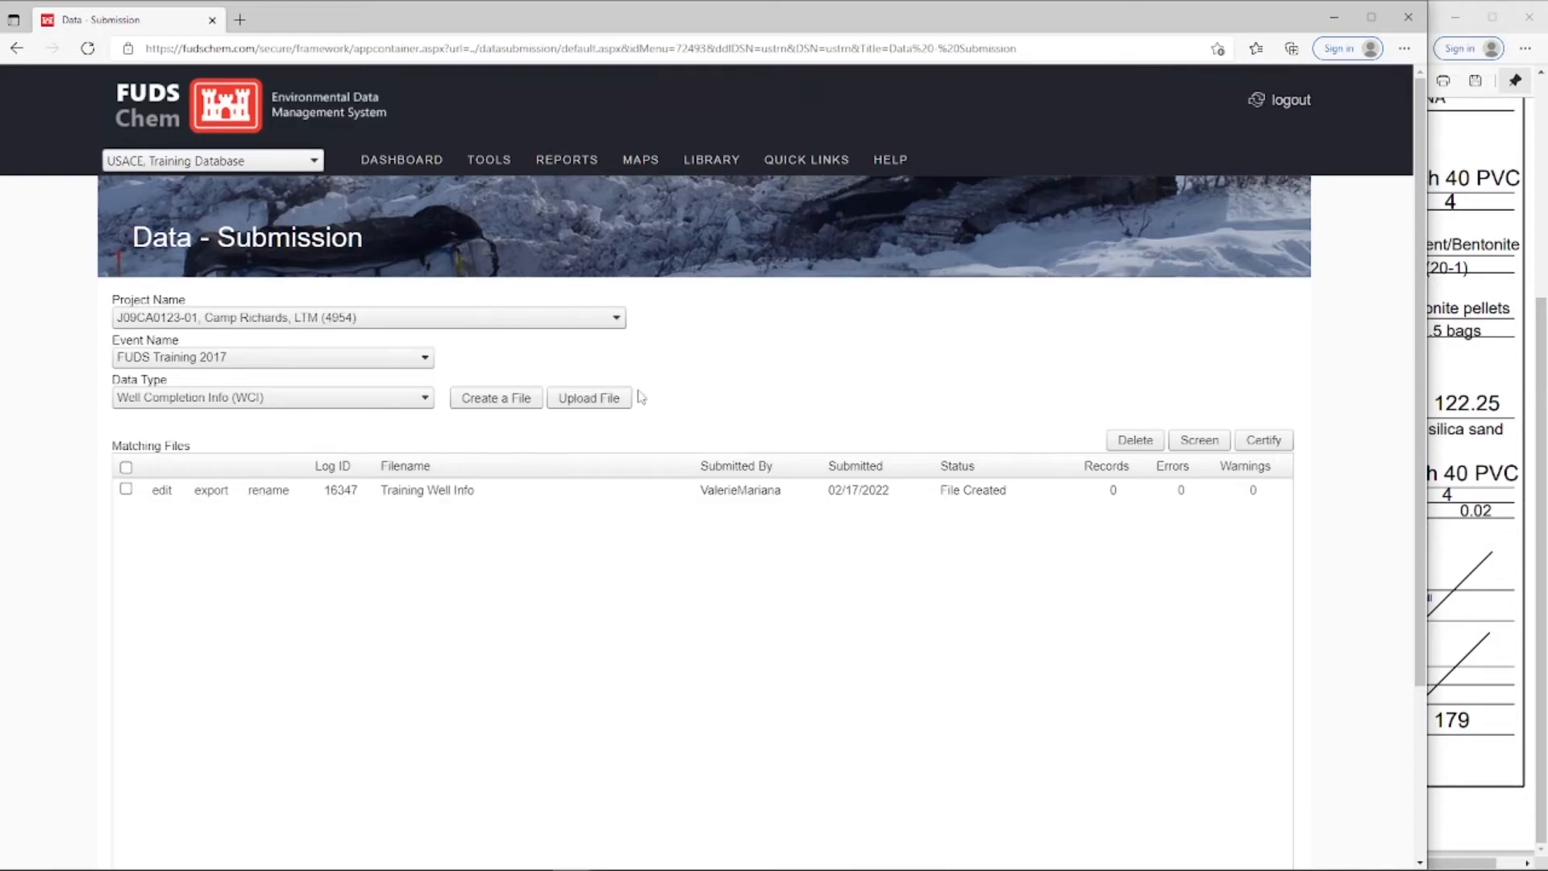
Screen the Training Well Info file and acknowledge the screening message
click(127, 490)
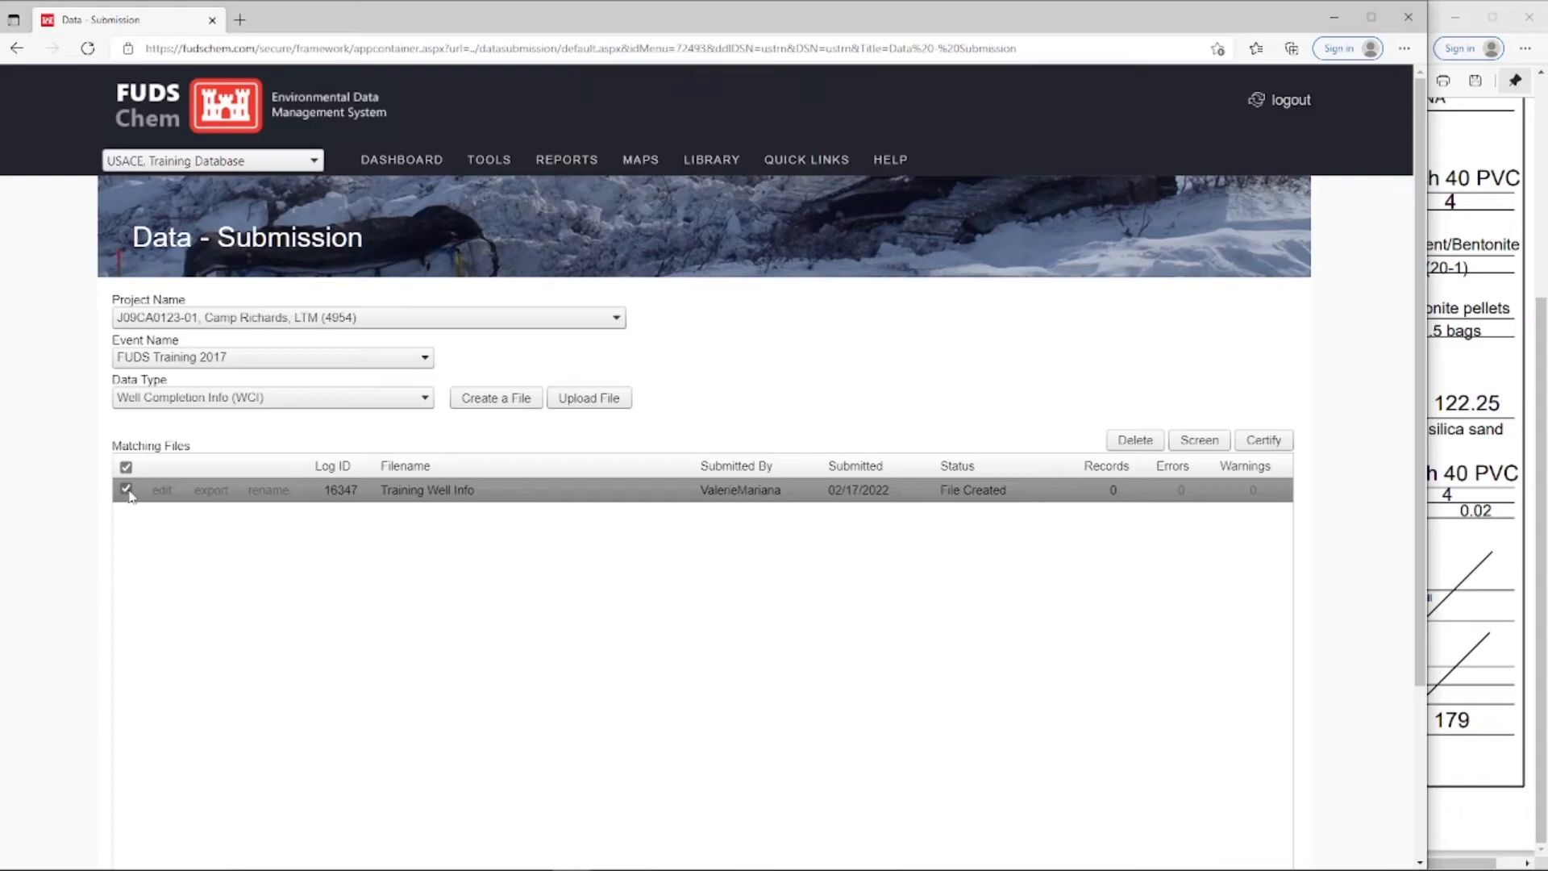
click(1198, 440)
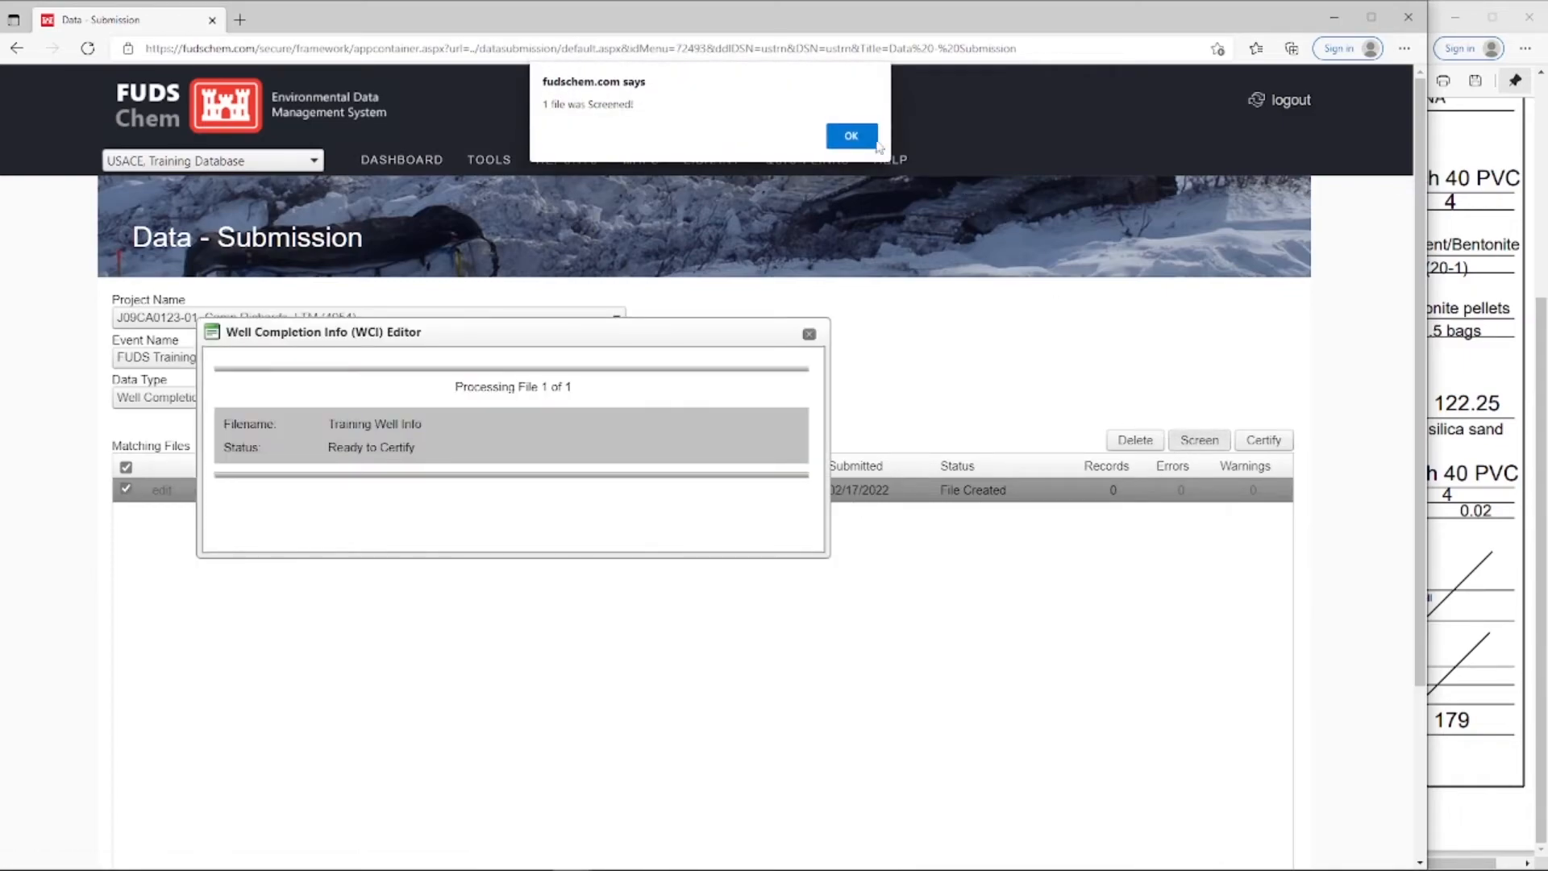
click(853, 134)
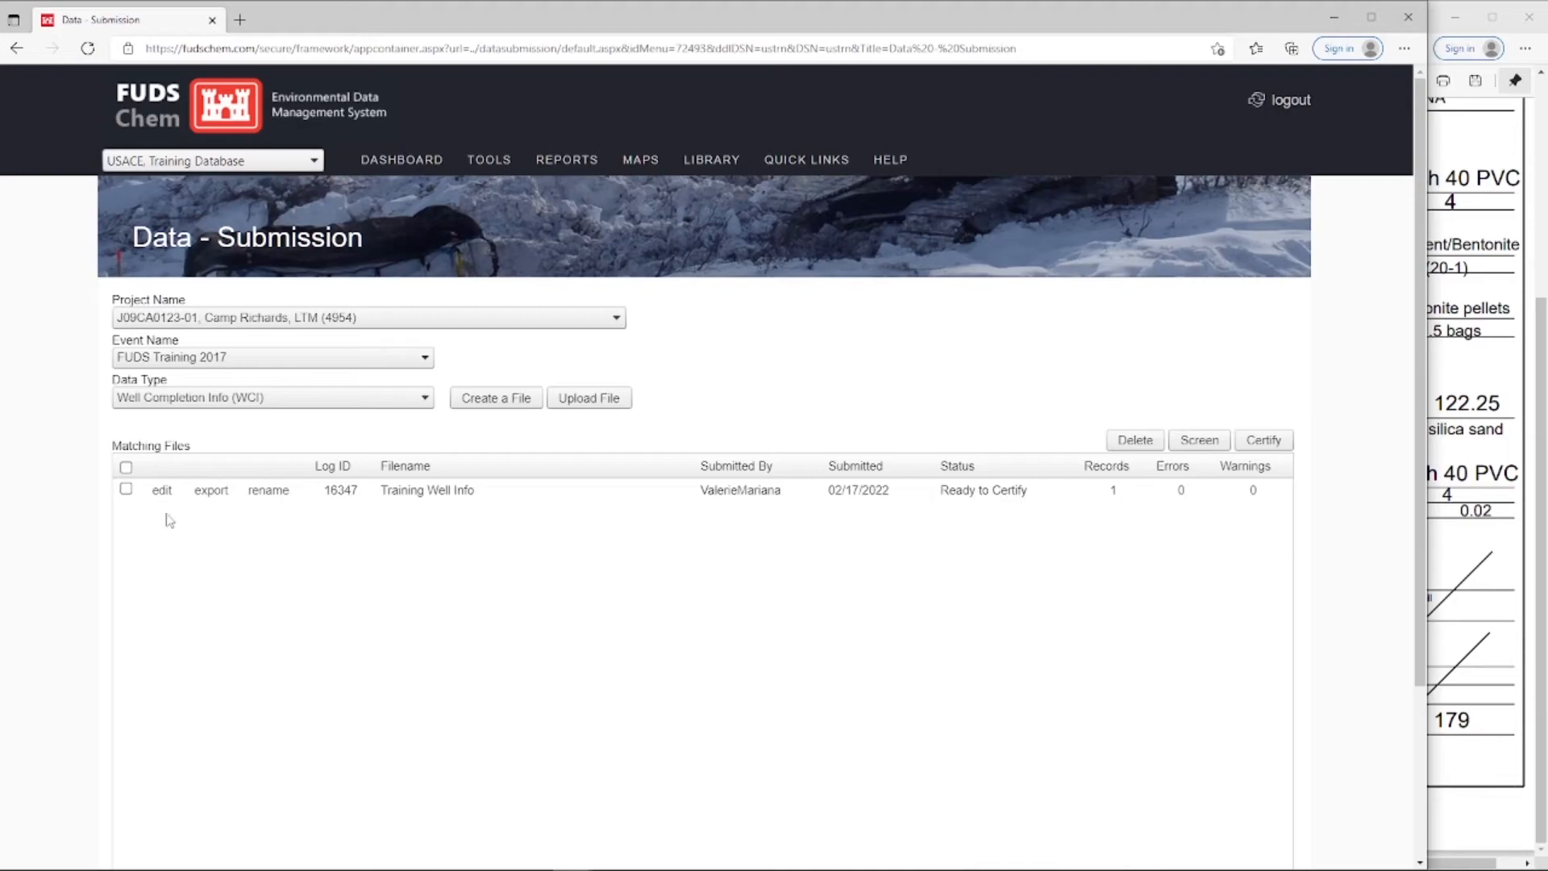
Certify the screened Training Well Info file and acknowledge the certification message
click(126, 488)
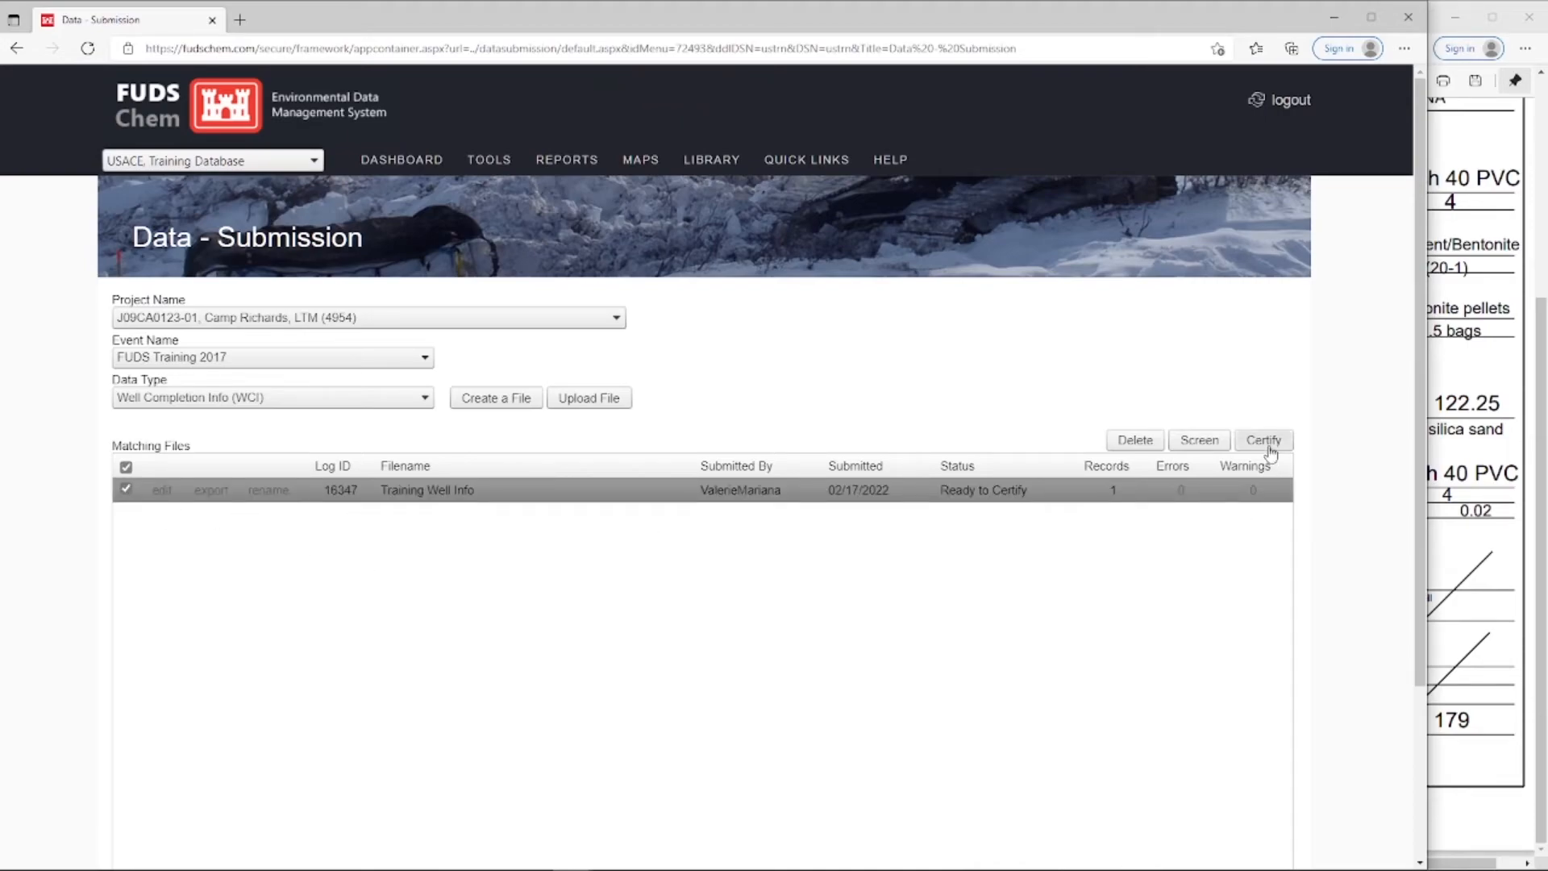
click(1268, 443)
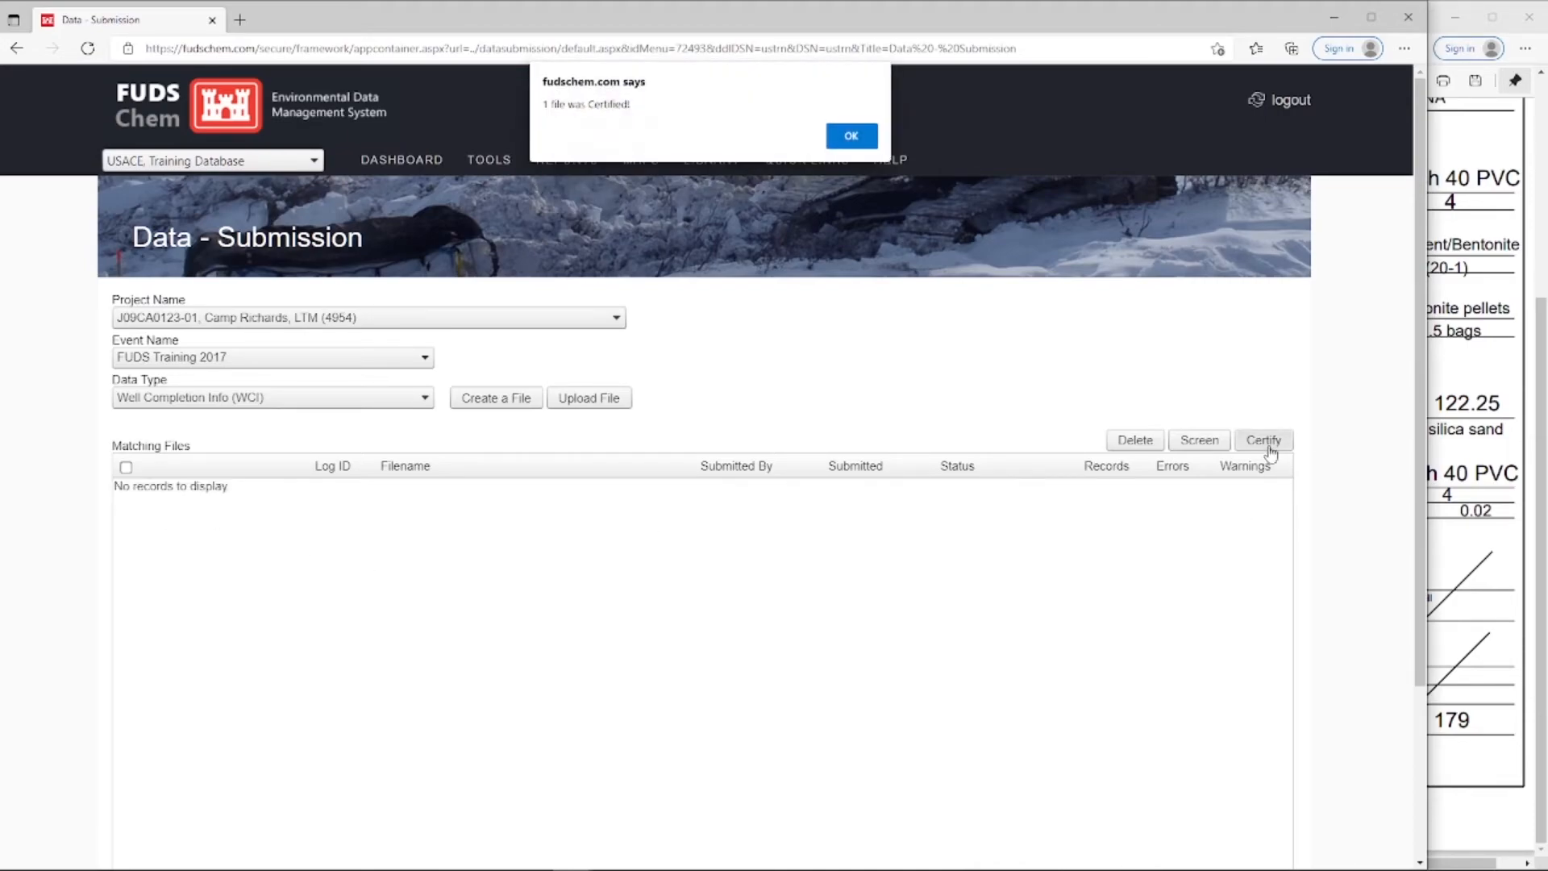
click(850, 136)
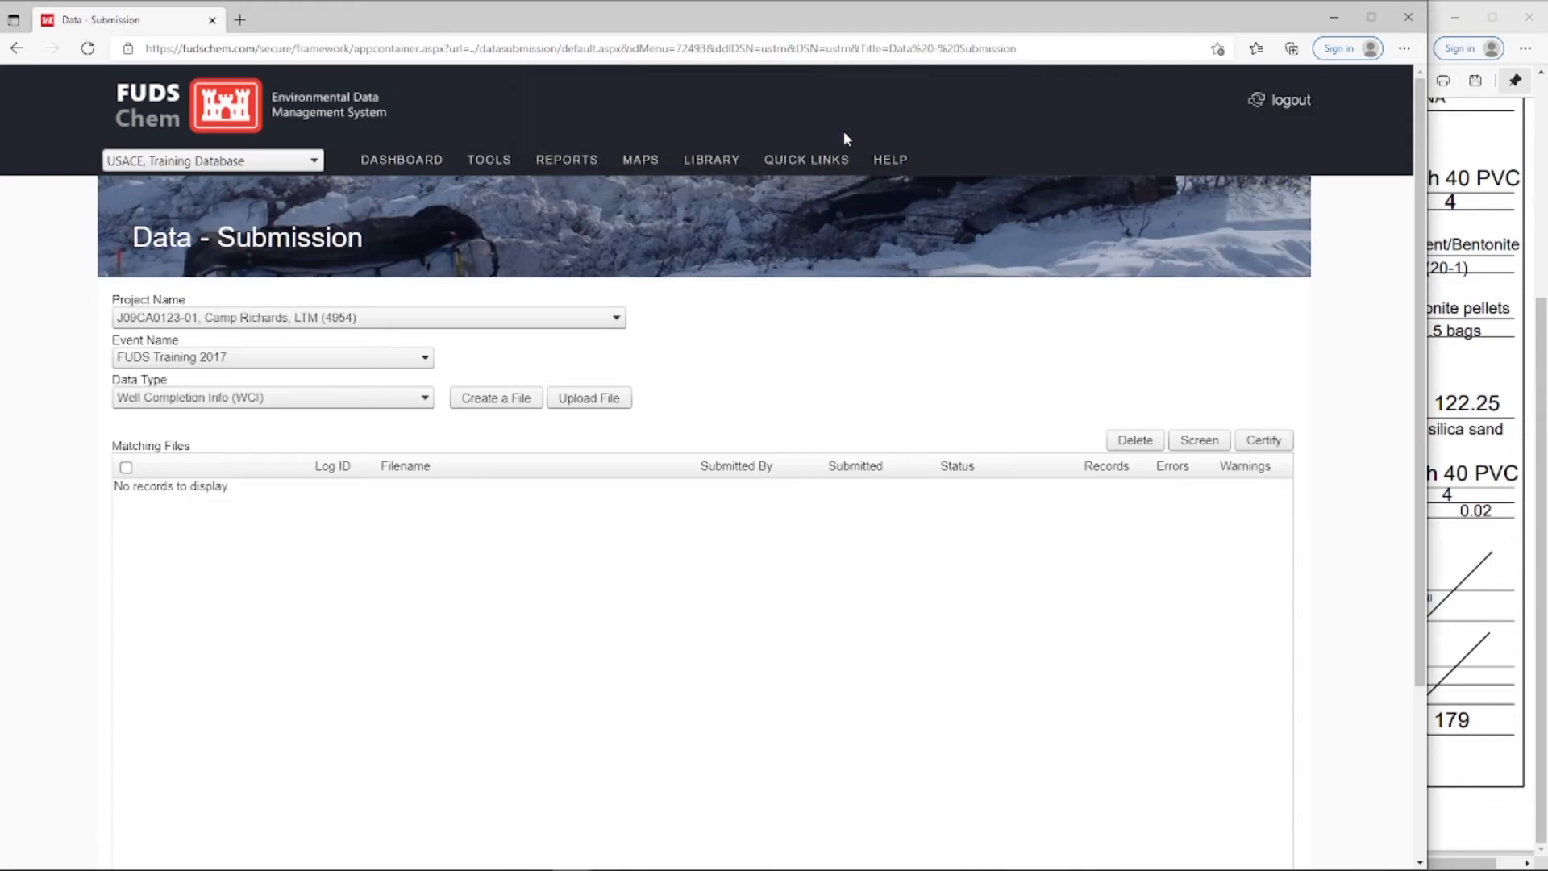